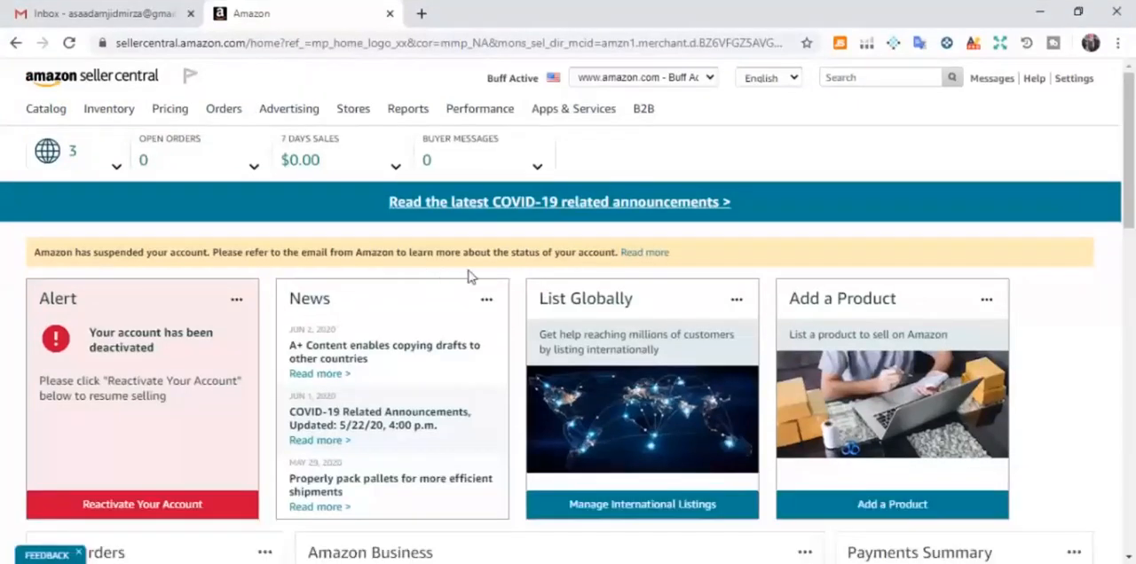
# Open the User Permissions page of the Seller Central account
pyautogui.click(998, 234)
pyautogui.click(746, 179)
pyautogui.moveTo(1063, 92)
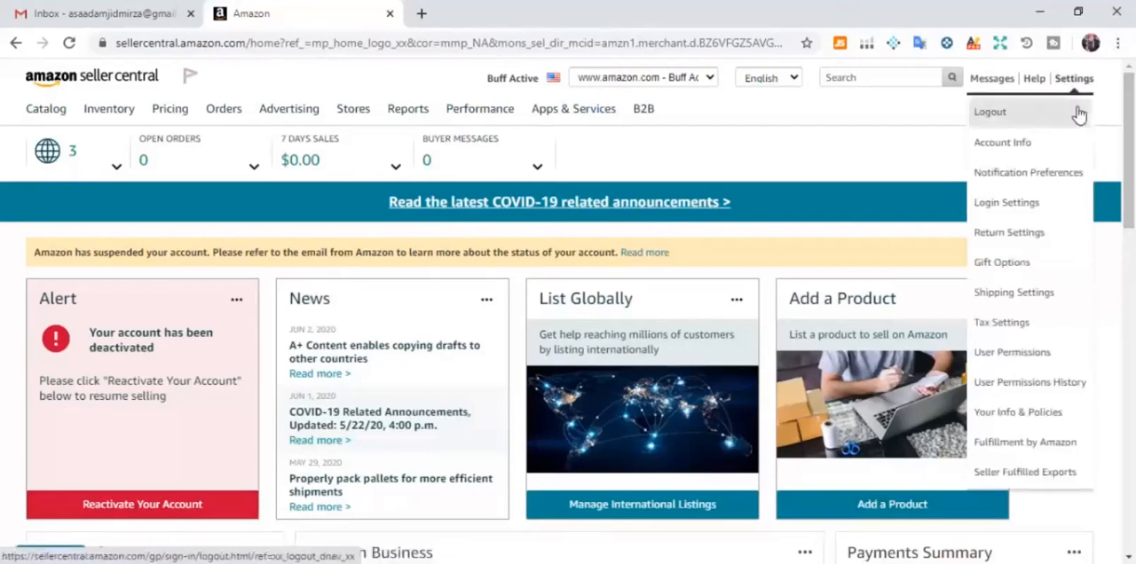
pyautogui.click(1034, 360)
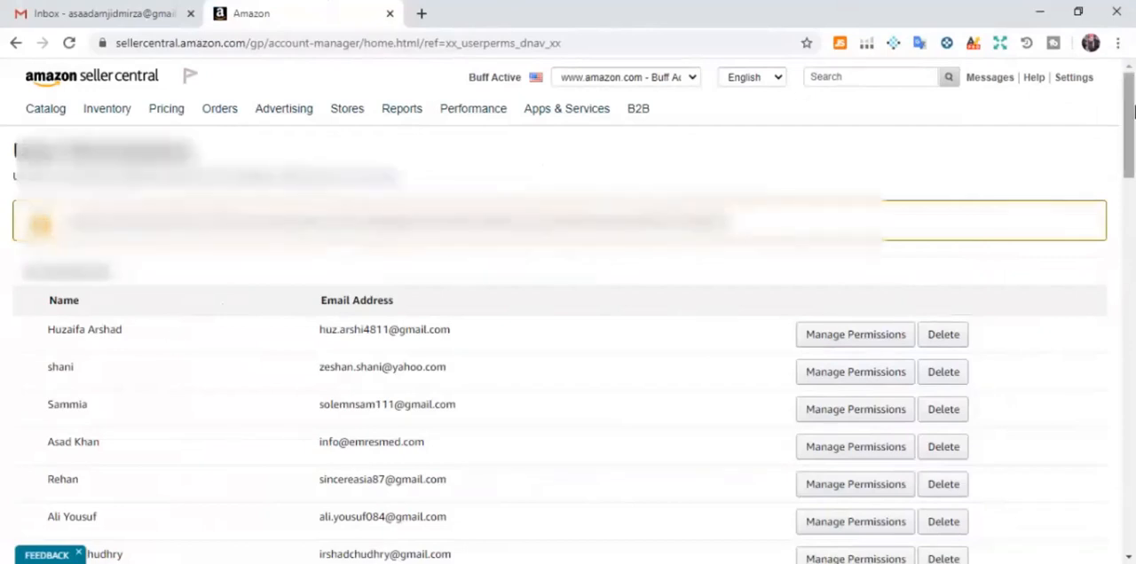
# Enter the invitee's full name in the new user invitation row below the current users
pyautogui.moveTo(1132, 135); pyautogui.dragTo(1132, 490)
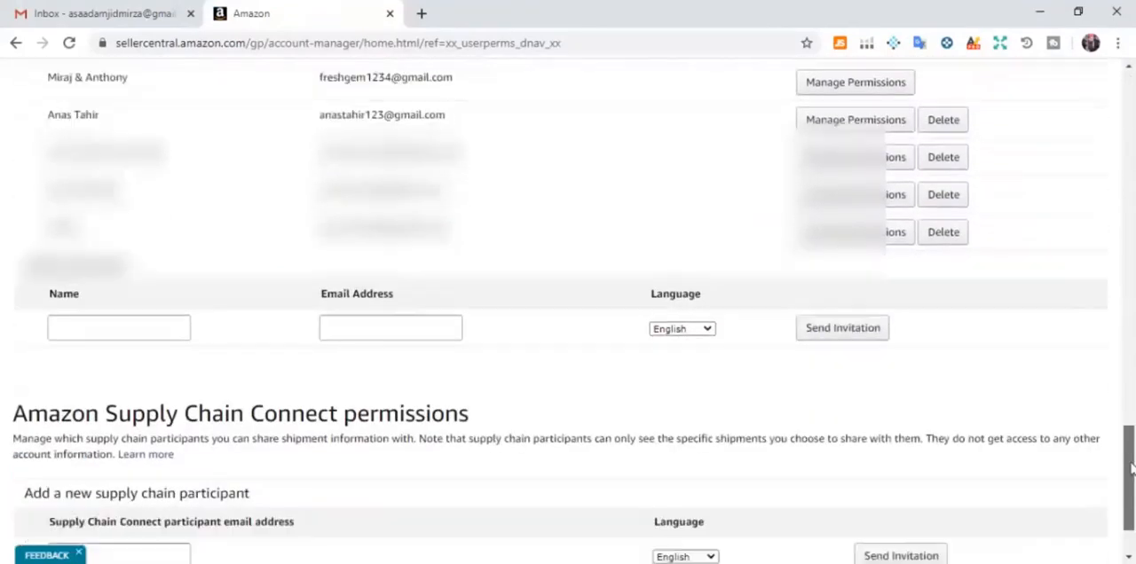
pyautogui.click(175, 339)
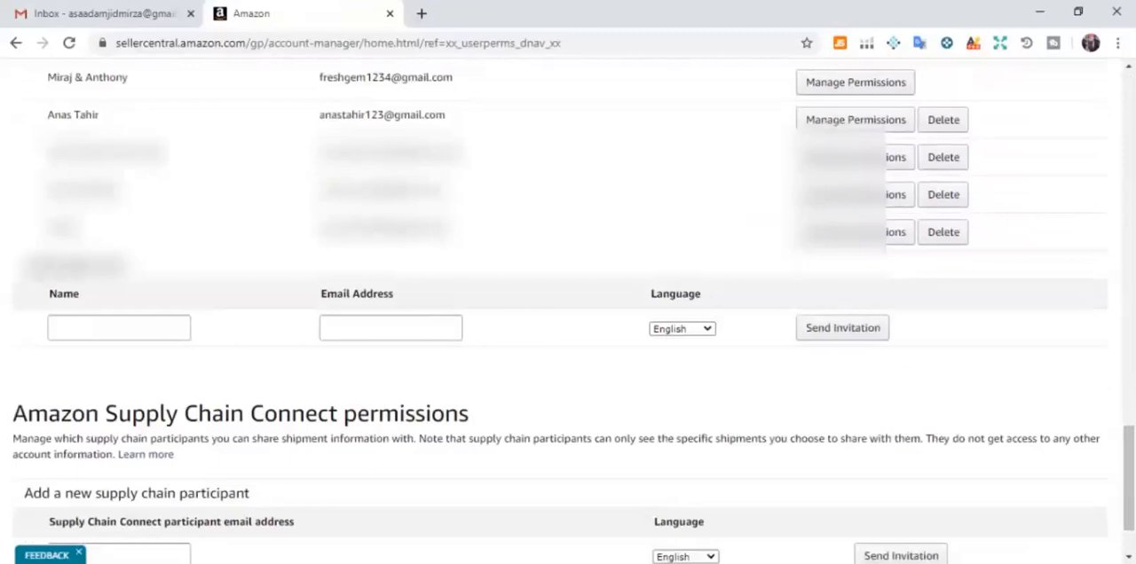
pyautogui.click(110, 327)
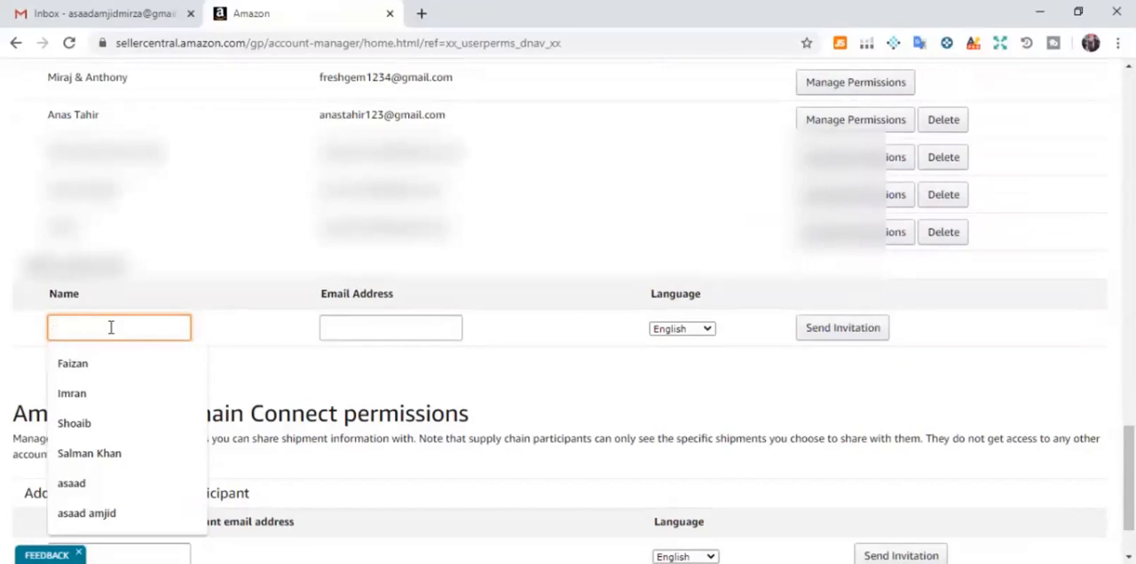
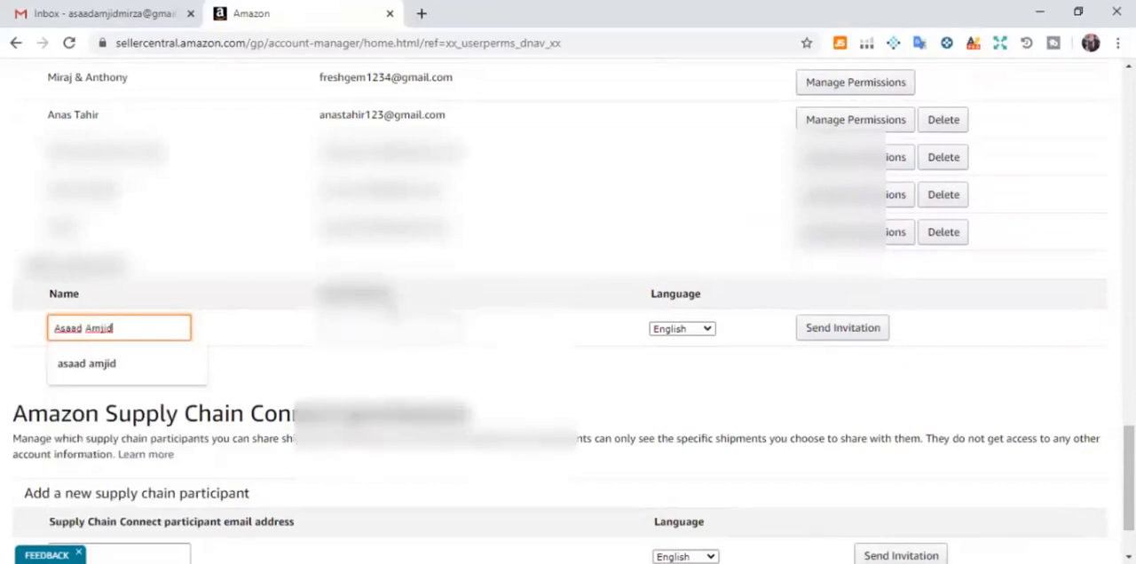
# Fill in the invitee's email address and send the user invitation with the language left as English
pyautogui.click(396, 325)
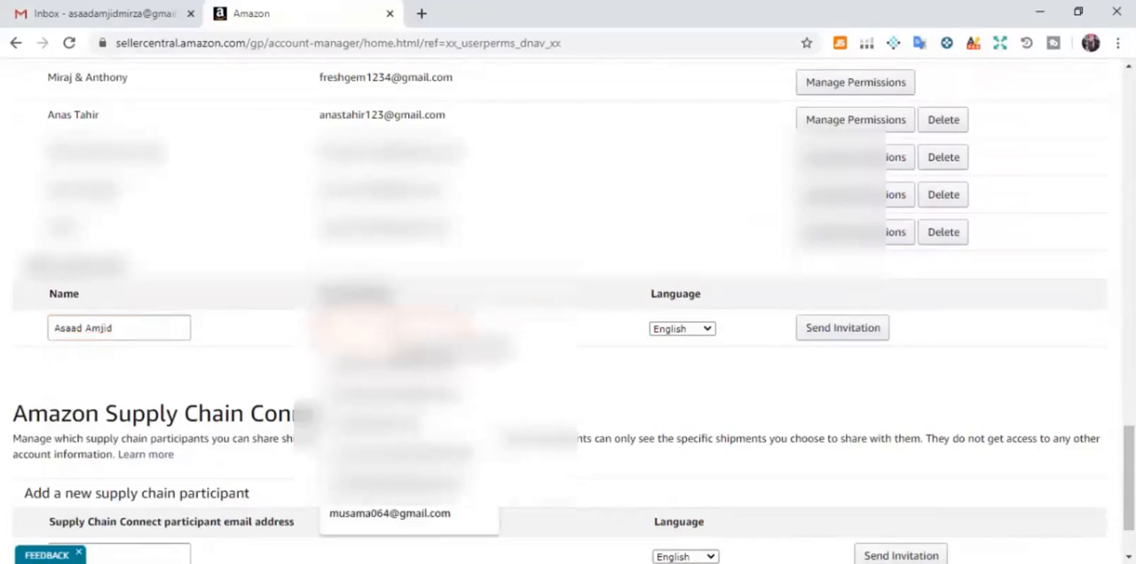
pyautogui.scroll(5, 482, 233)
pyautogui.scroll(-5, 482, 232)
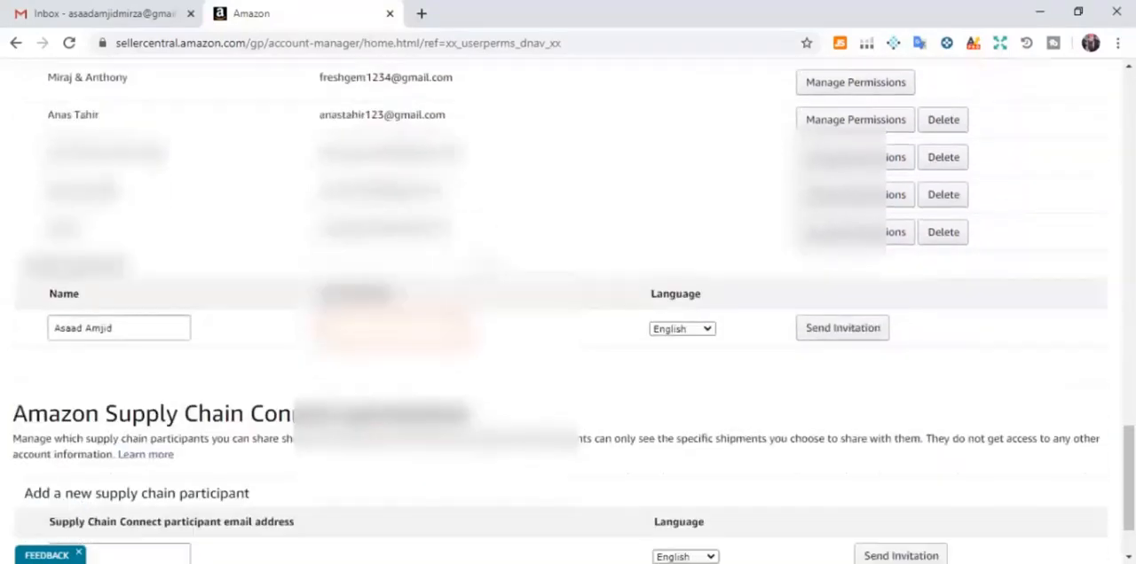
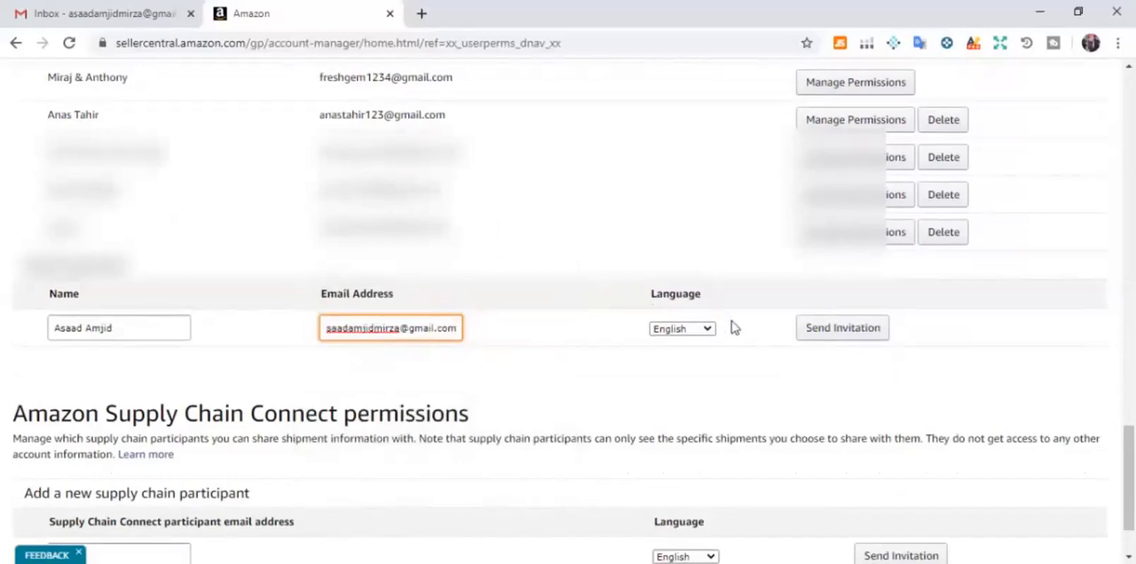
pyautogui.click(825, 340)
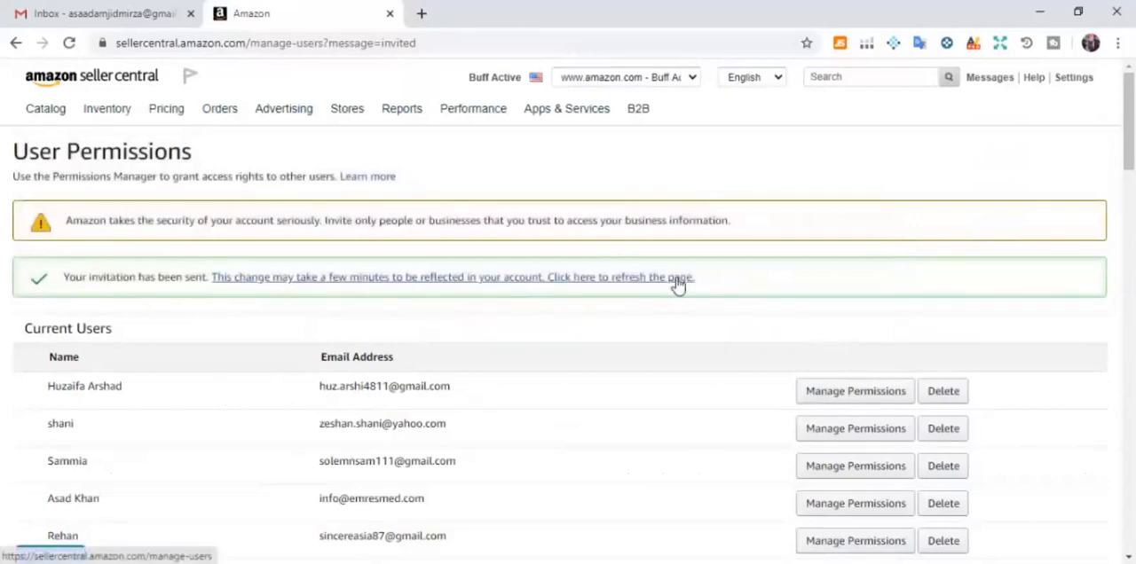
# Switch to the Gmail inbox and open the "You've been invited to become an authorized user" email
pyautogui.scroll(-15, 595, 444)
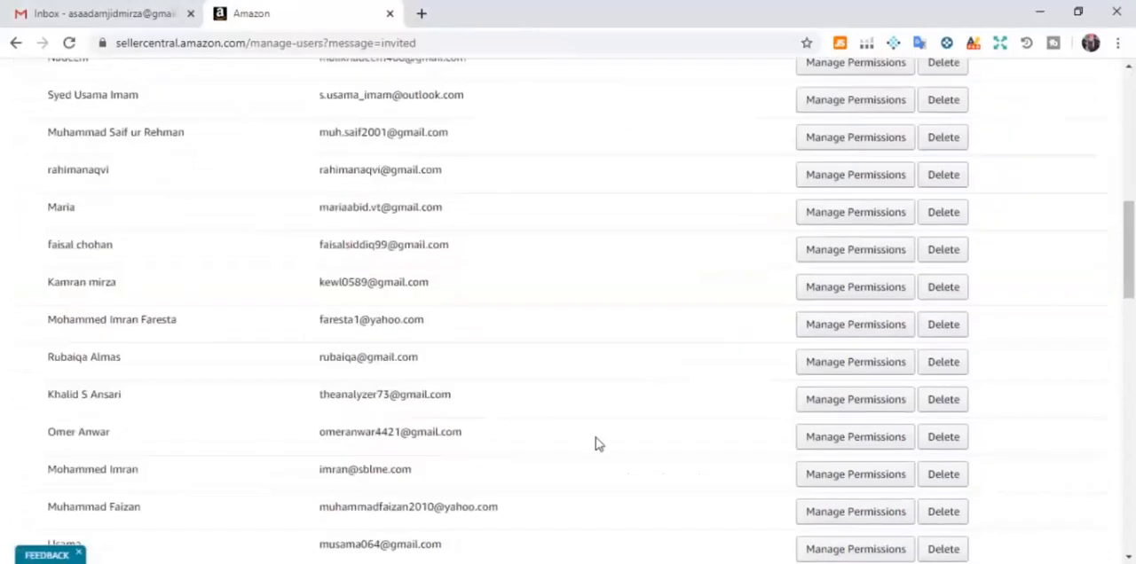
pyautogui.click(43, 20)
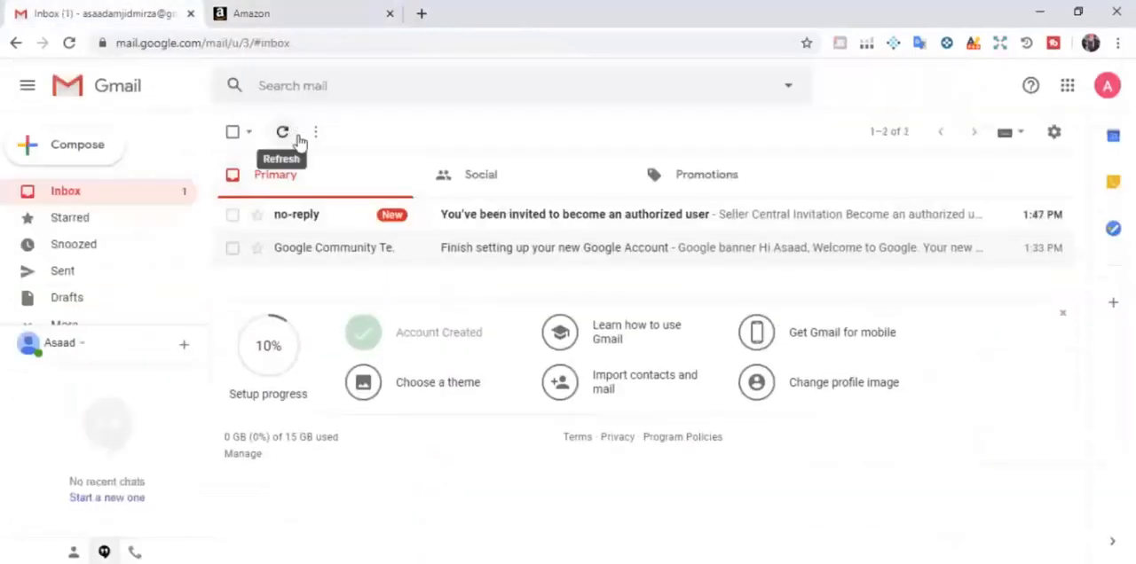
pyautogui.click(485, 222)
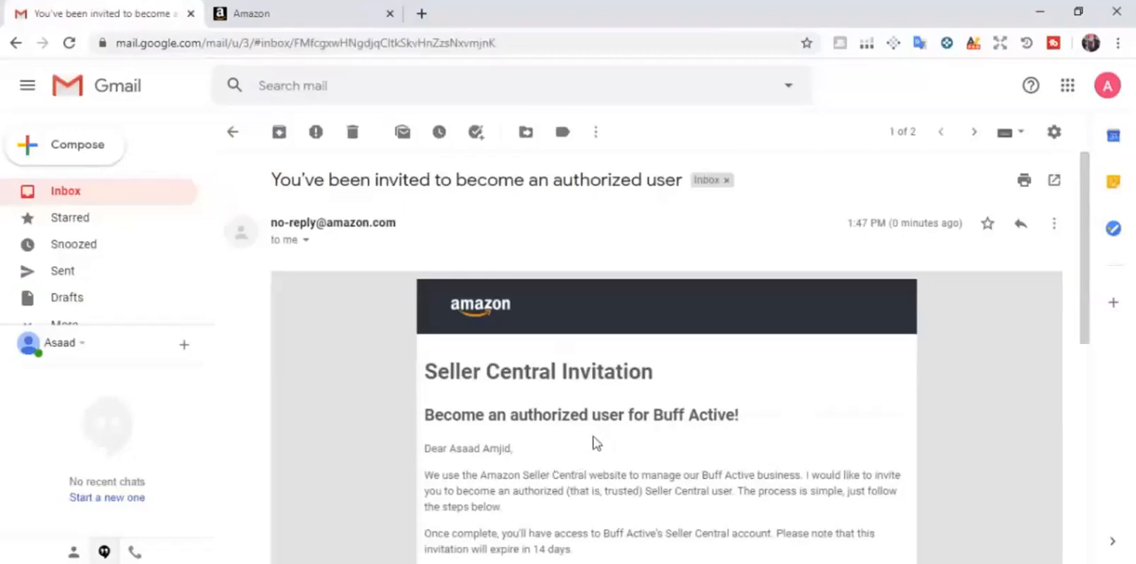
# Return to Seller Central and examine the store name and the Current Users list on the User Permissions page
pyautogui.click(258, 18)
pyautogui.scroll(10, 745, 124)
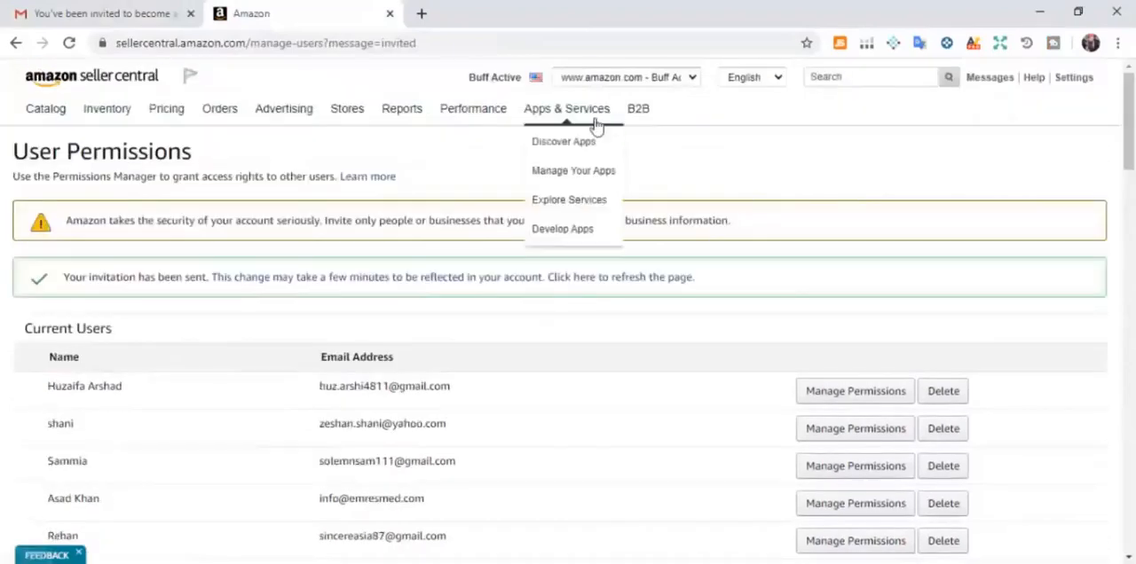
pyautogui.tripleClick(506, 78)
pyautogui.moveTo(517, 78); pyautogui.dragTo(778, 395)
pyautogui.scroll(-5, 774, 398)
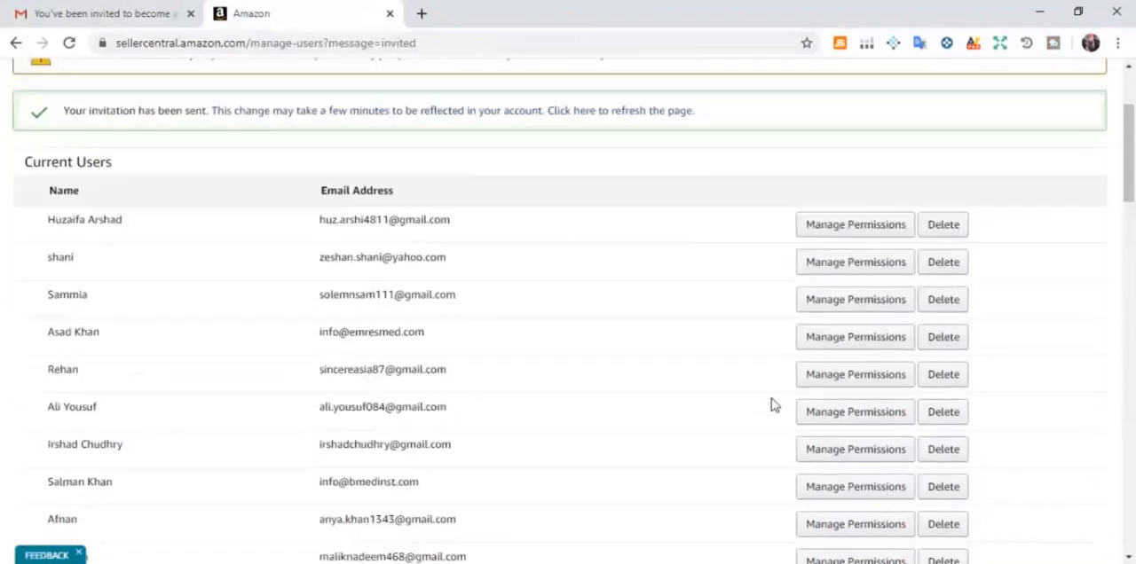
pyautogui.scroll(-4, 747, 425)
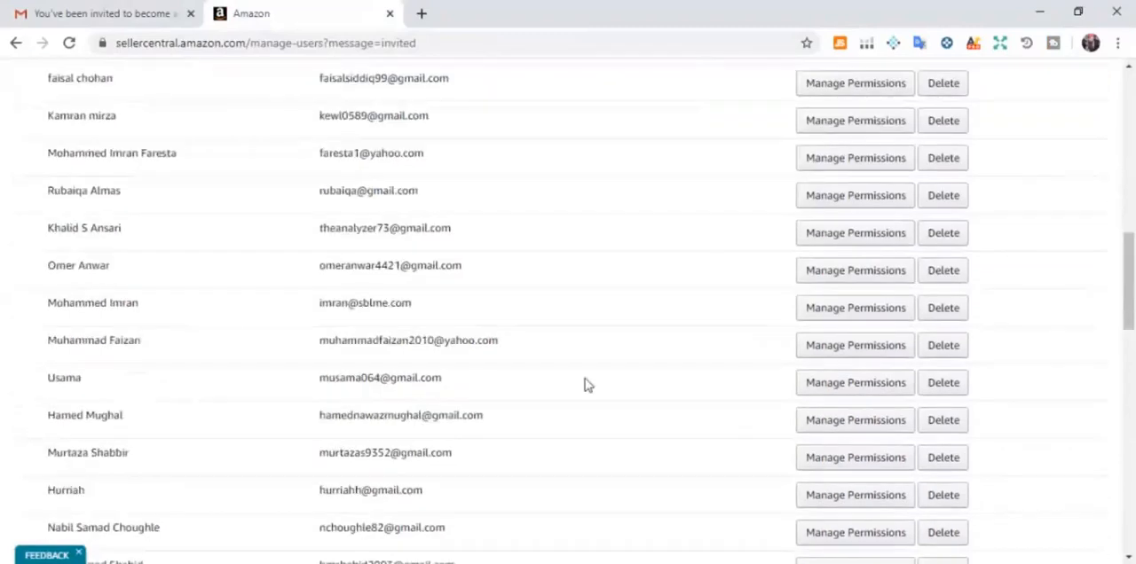
pyautogui.scroll(5, 581, 391)
pyautogui.scroll(4, 586, 389)
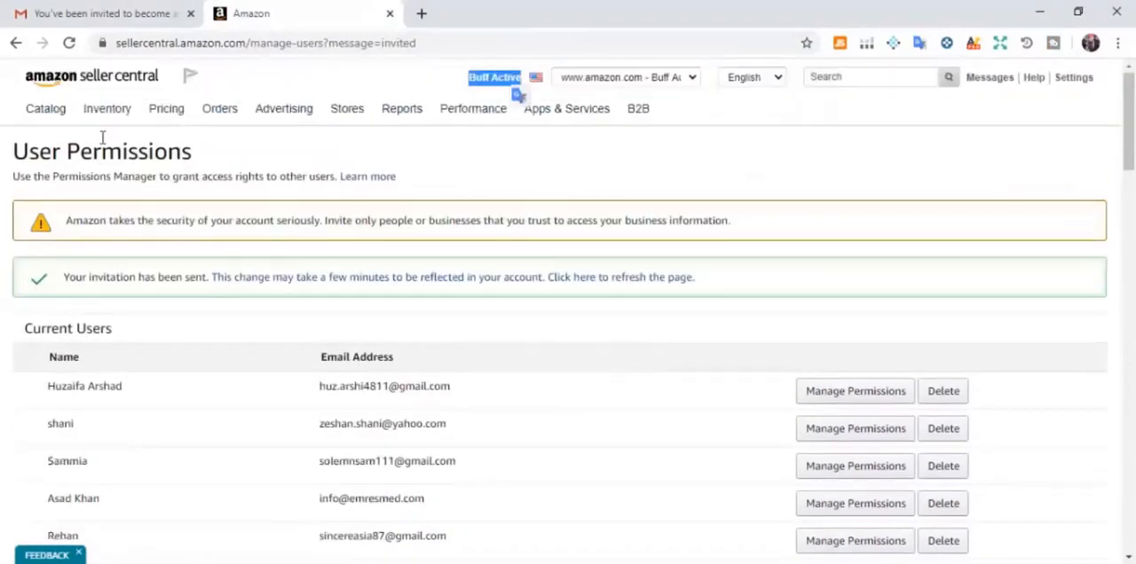
# Switch back to the invitation email in Gmail and open its Seller Central invitation acceptance link
pyautogui.click(102, 14)
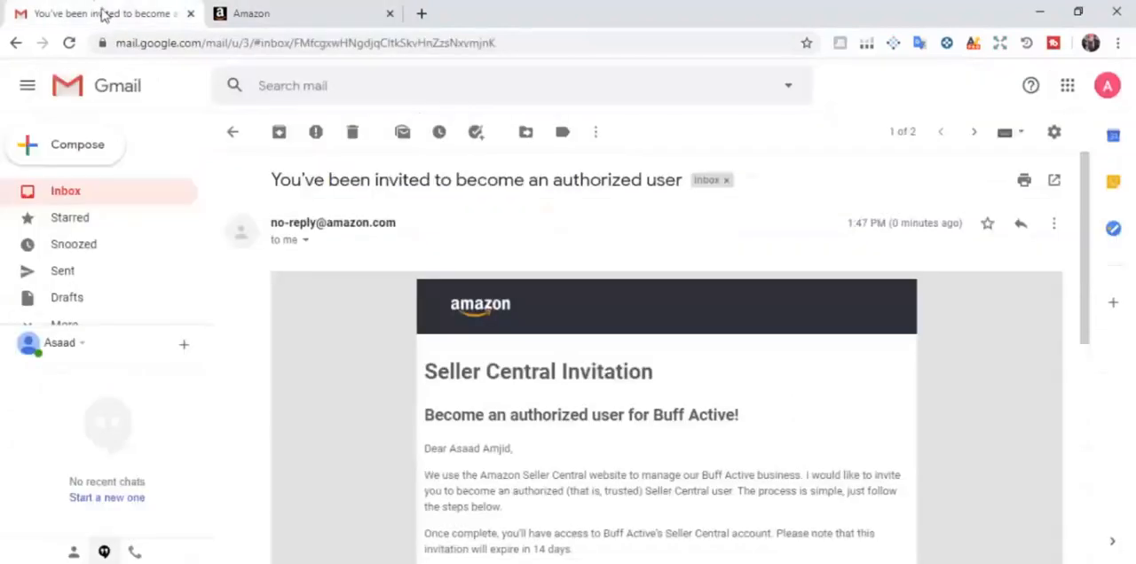
pyautogui.scroll(-4, 795, 479)
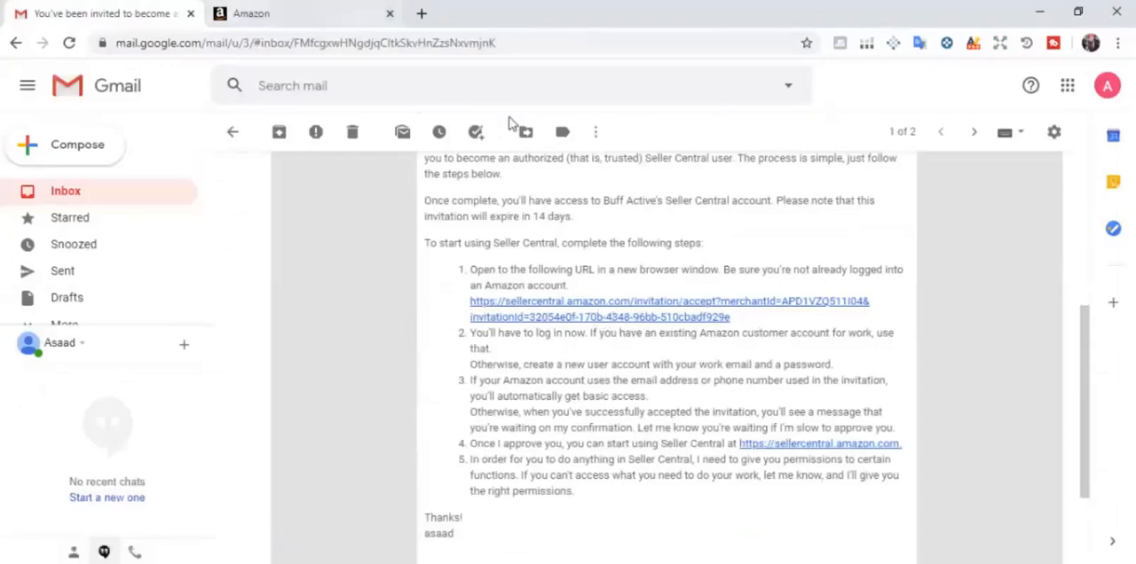
pyautogui.click(612, 310)
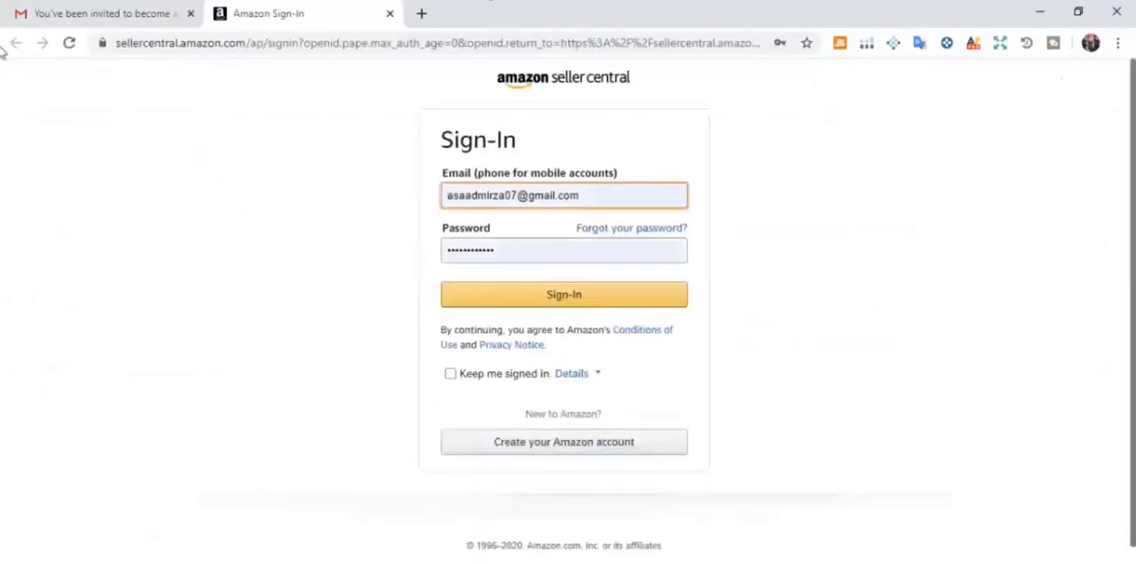
# Review the invitation email's instructions alongside the Seller Central sign-in page
pyautogui.click(80, 13)
pyautogui.click(294, 22)
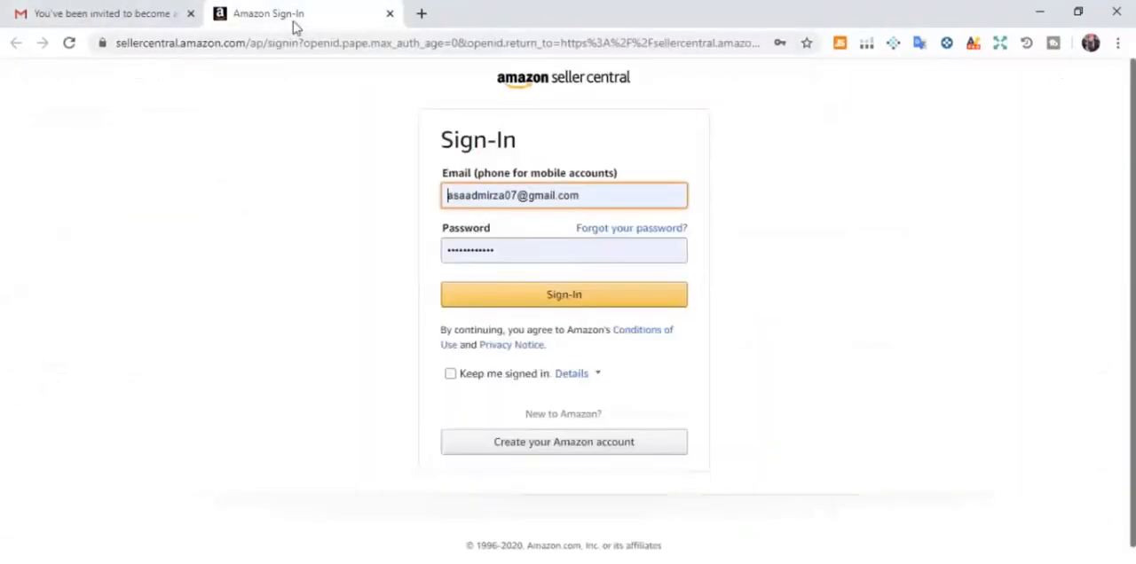
pyautogui.click(177, 14)
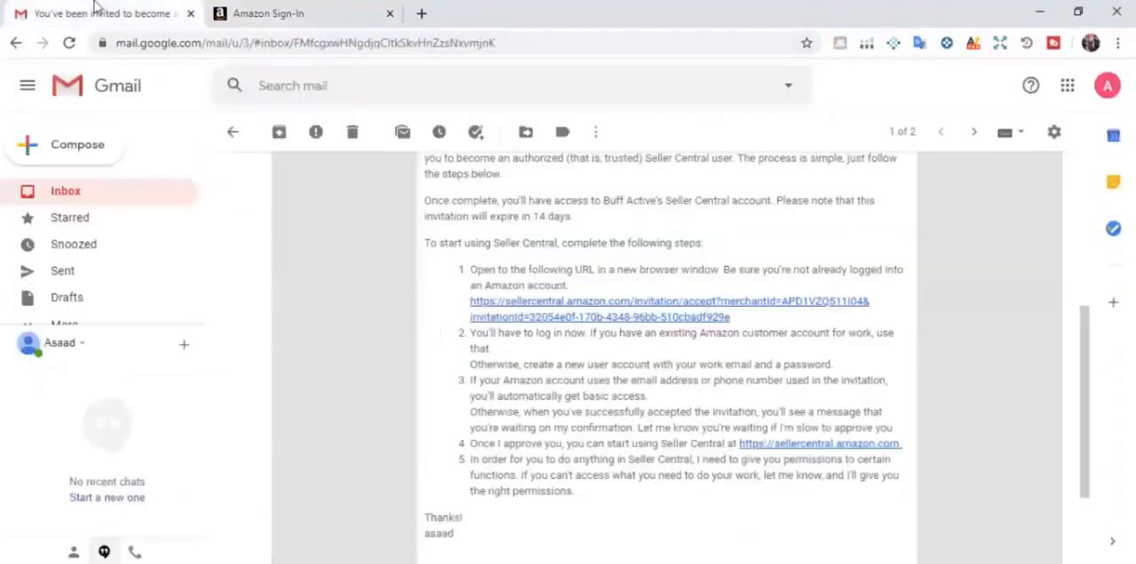
pyautogui.click(294, 14)
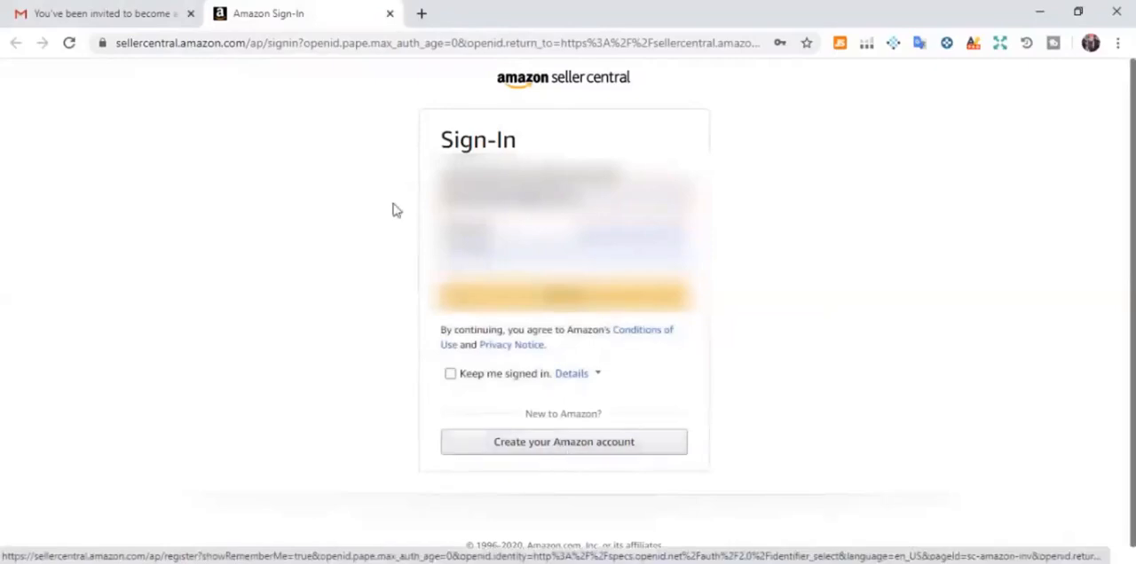
pyautogui.click(97, 14)
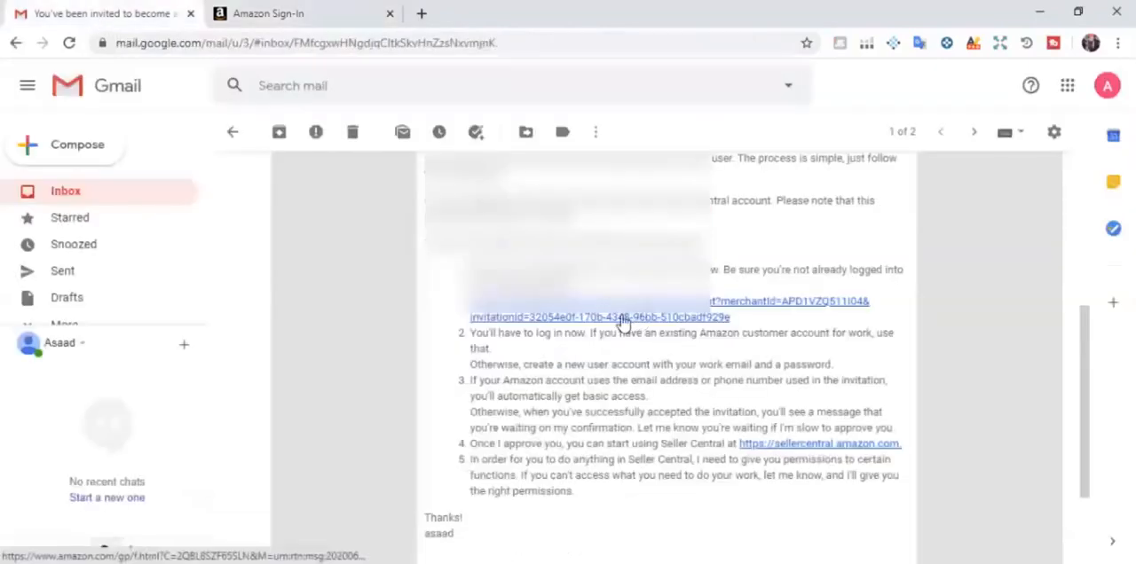
pyautogui.click(319, 14)
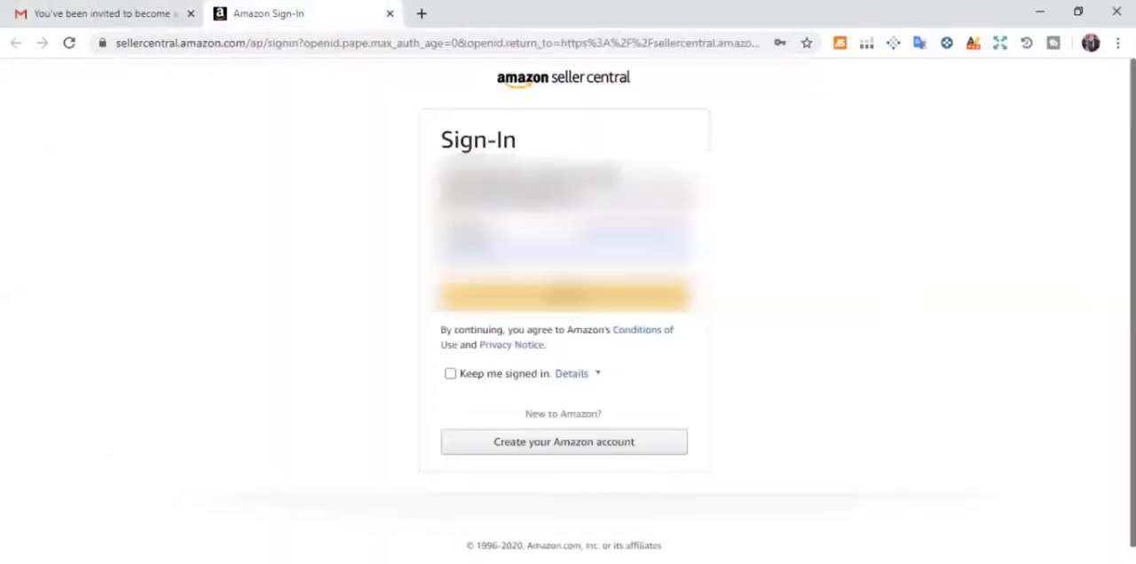
# Start creating a new Amazon account from the sign-in page and enter the invited user's full name
pyautogui.click(594, 448)
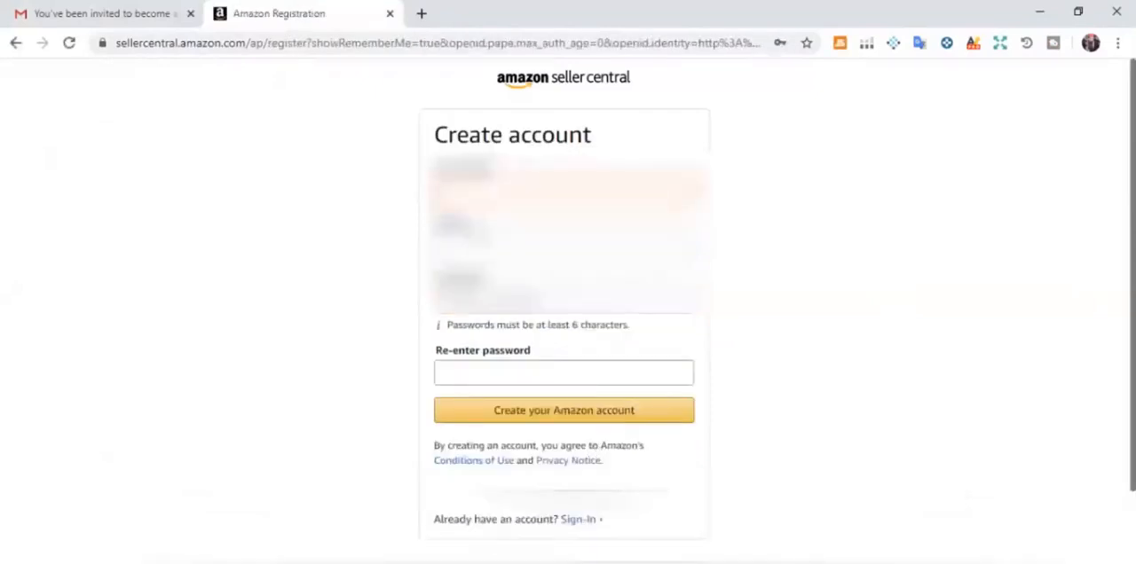
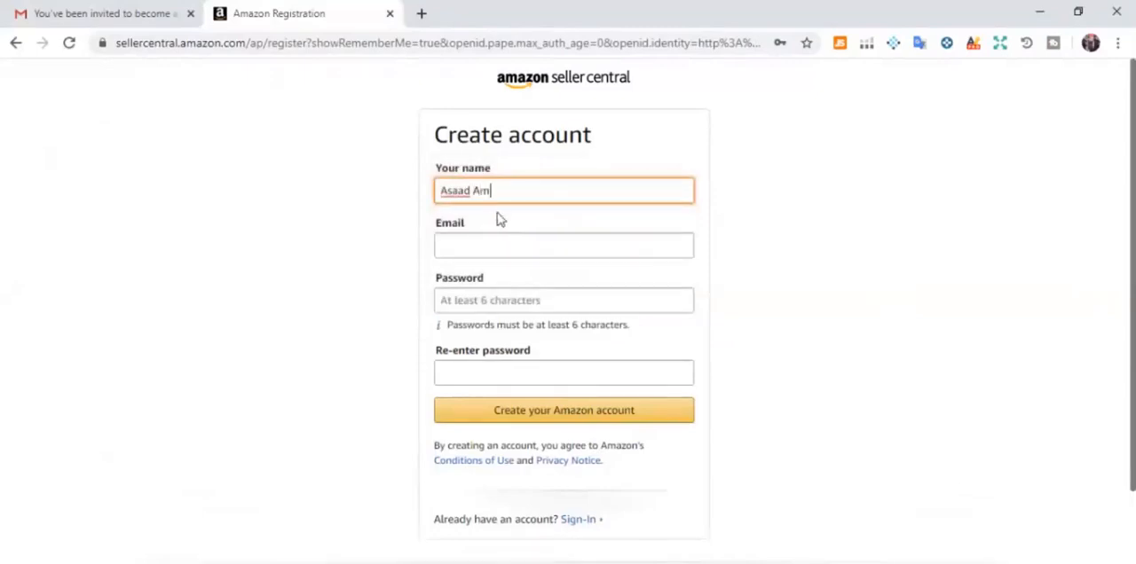
# Fill in the invited user's e-mail address on the Create account form
pyautogui.click(476, 238)
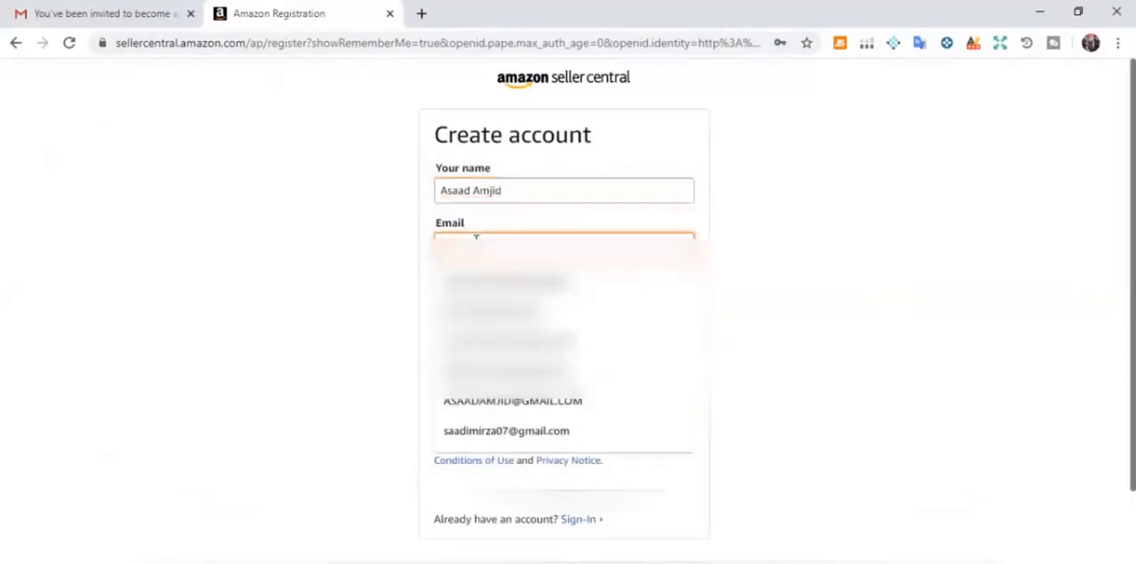
pyautogui.write('asaad')
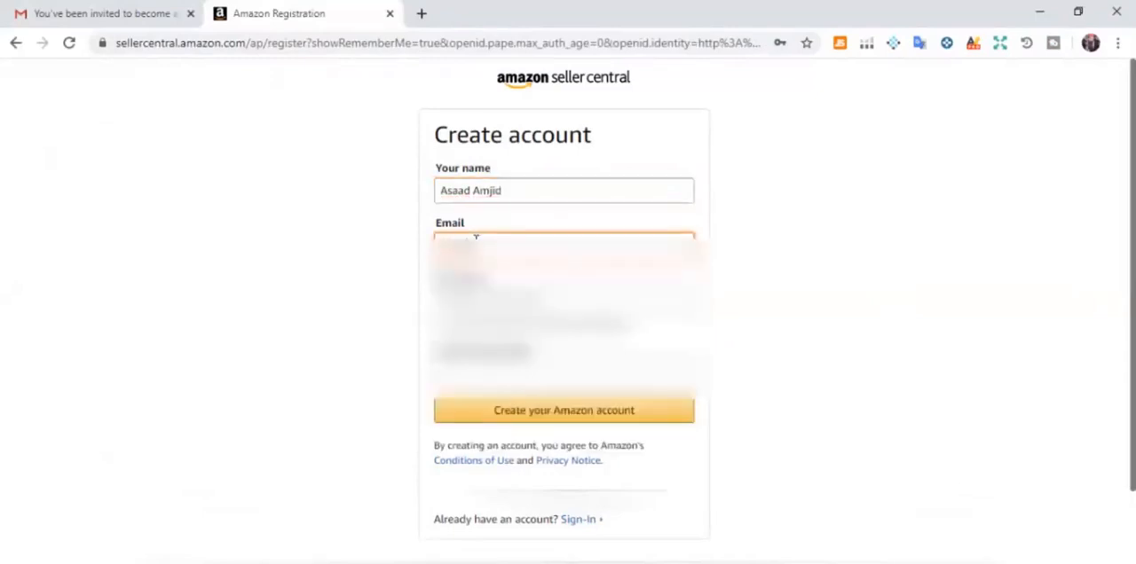
pyautogui.press('BackSpace')
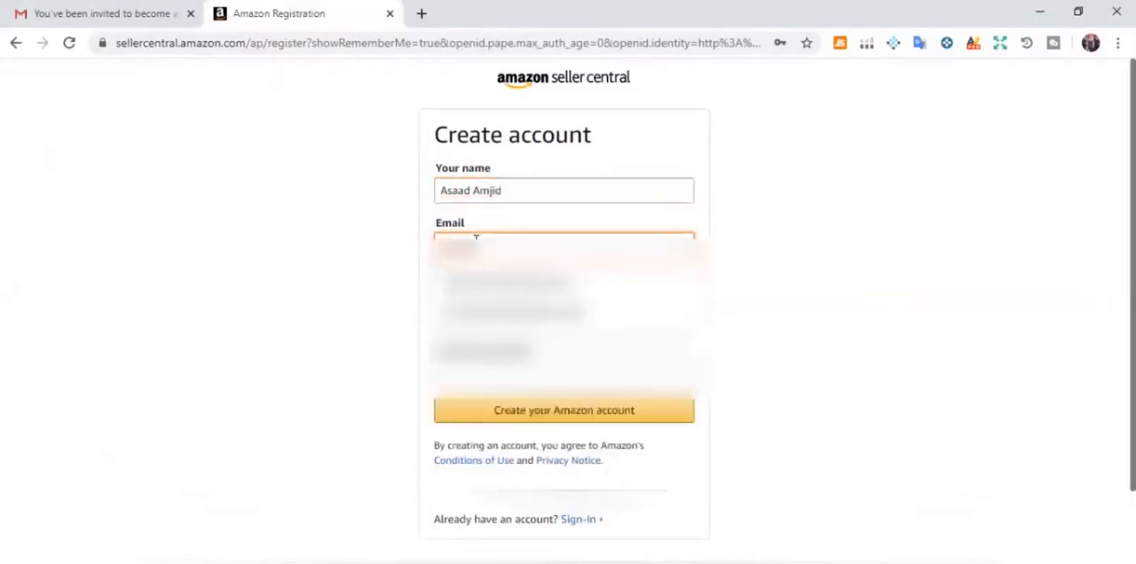
pyautogui.click(522, 310)
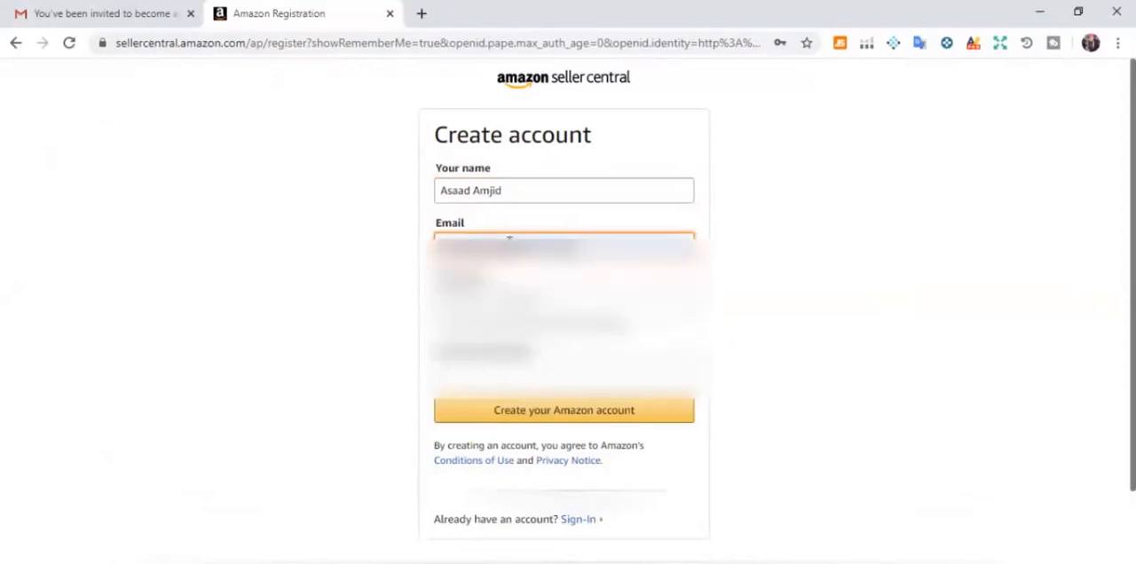
pyautogui.write('+')
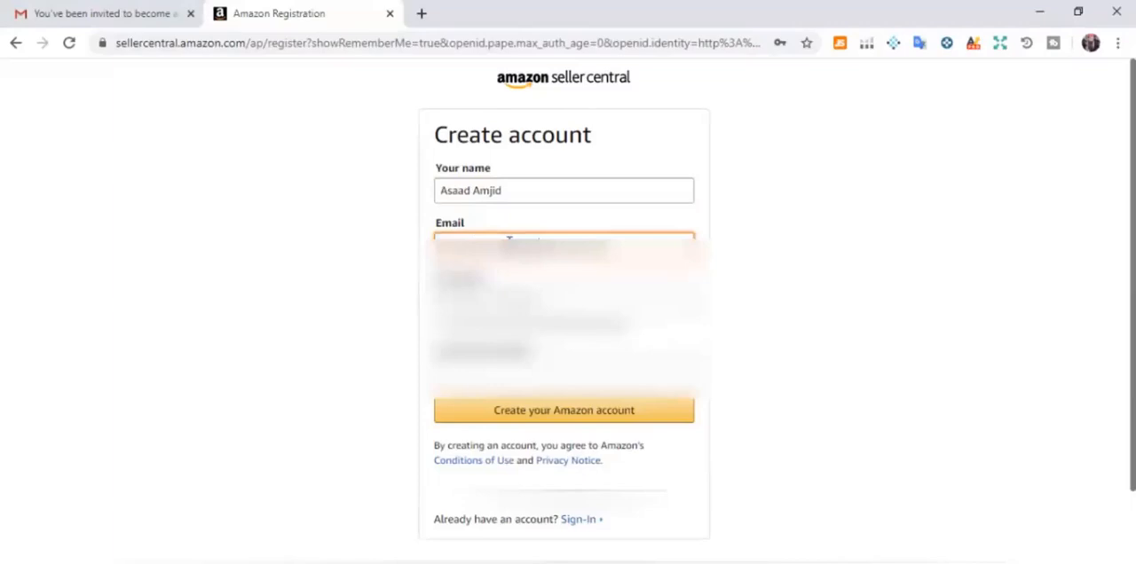
# Enter and re-enter the account password, submit the new Amazon account form, and save the login in the browser
pyautogui.click(596, 299)
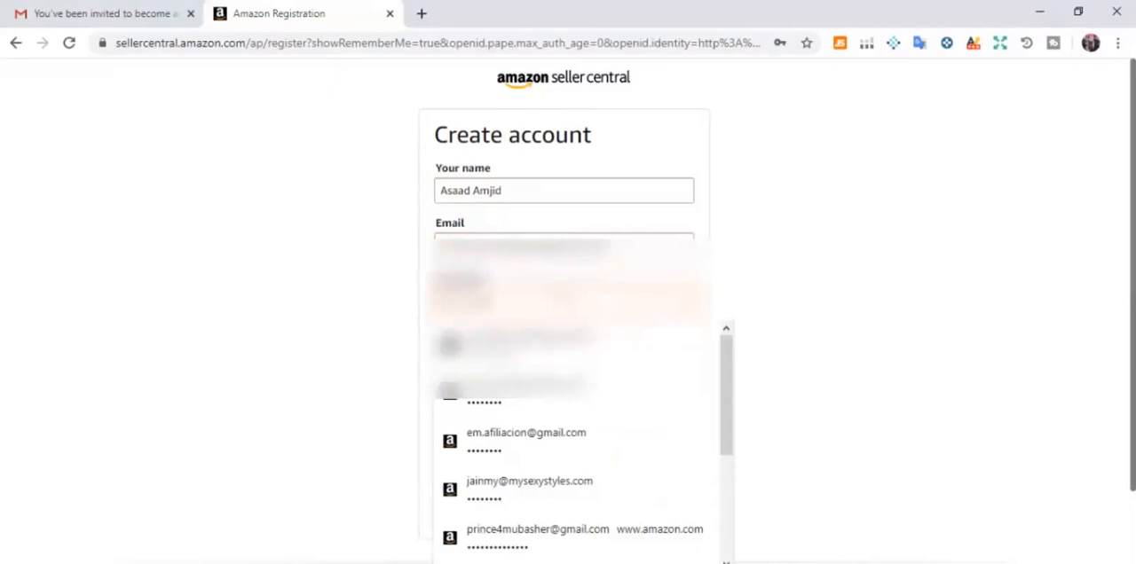
pyautogui.click(790, 274)
pyautogui.click(561, 373)
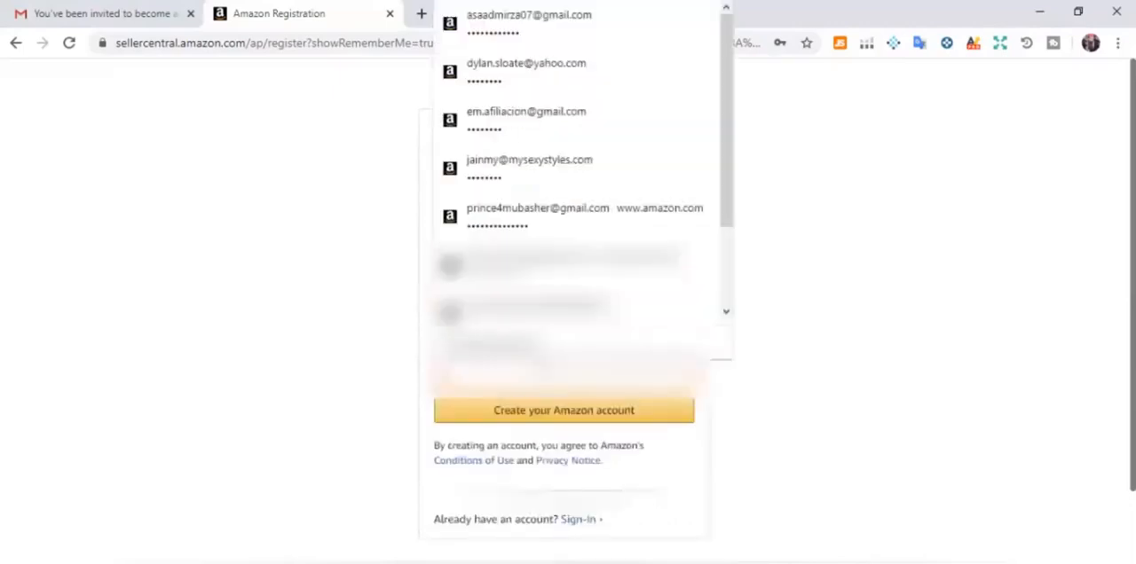
pyautogui.press('Escape')
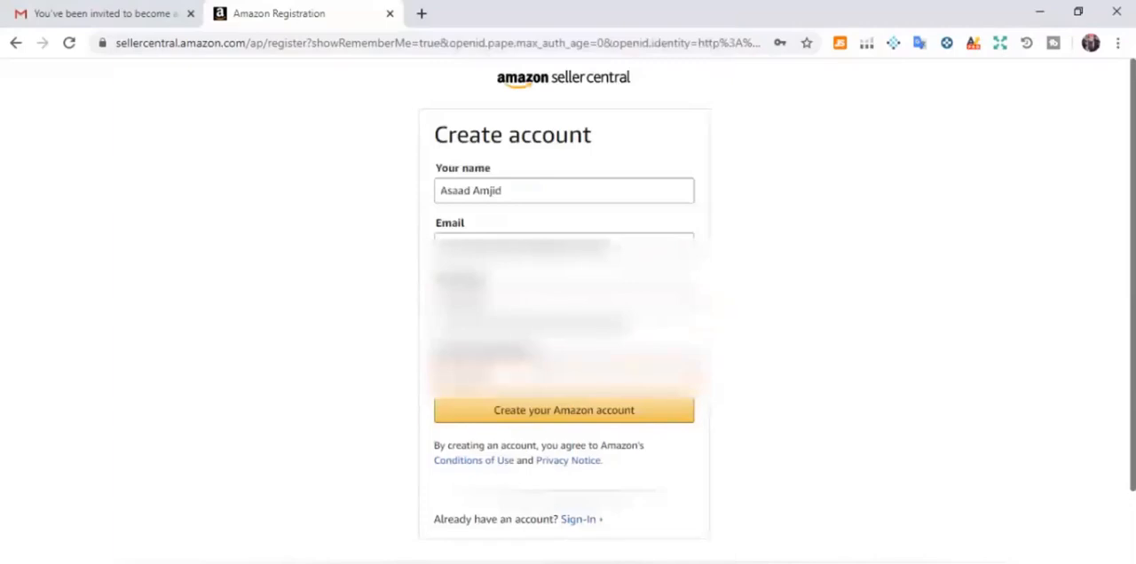
pyautogui.click(592, 419)
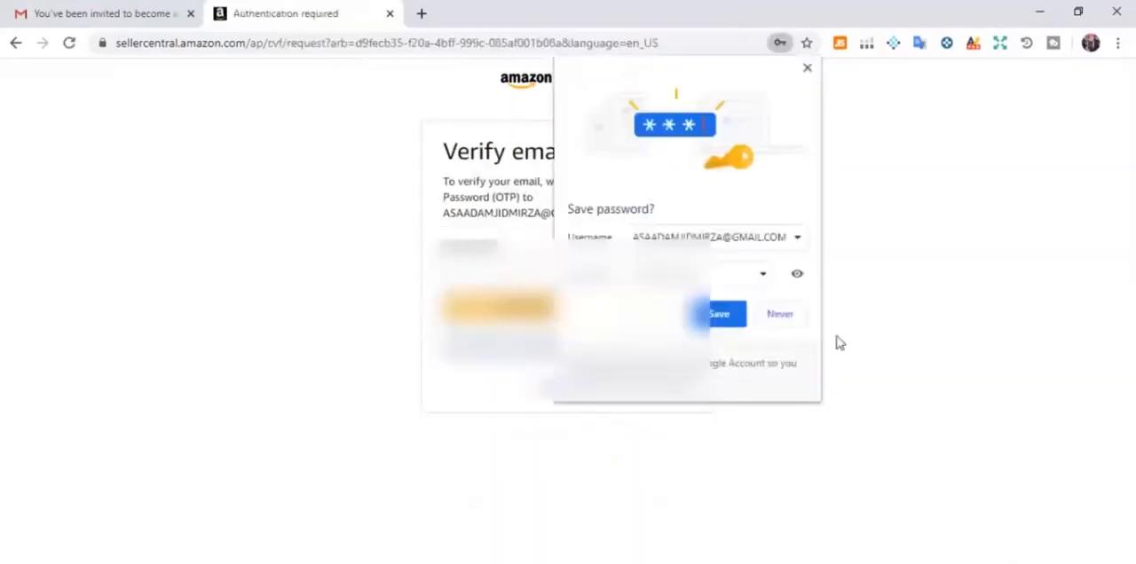
pyautogui.click(716, 318)
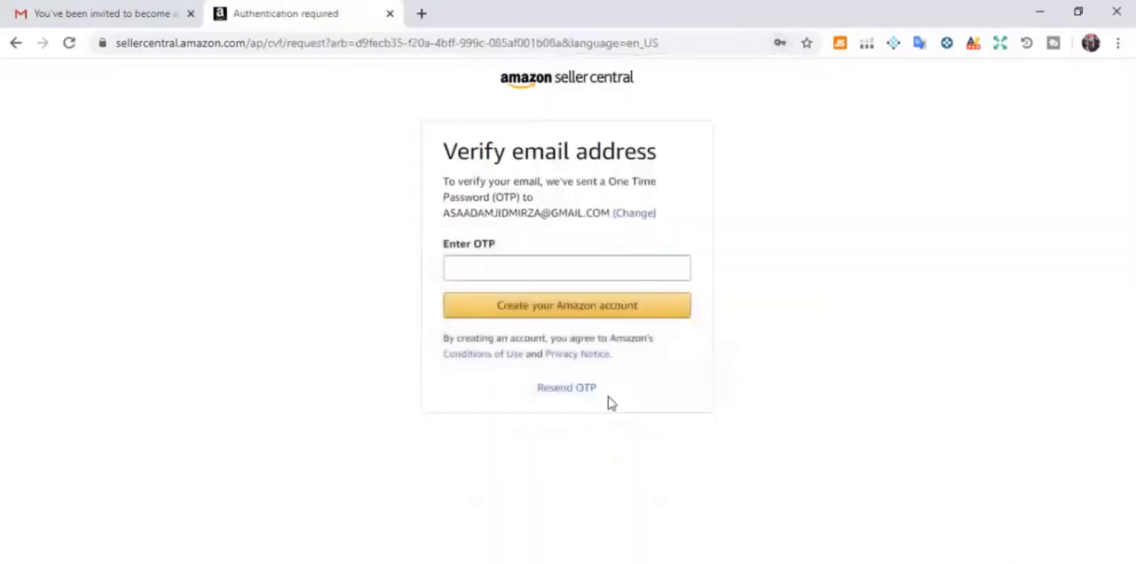
# Switch to the Gmail inbox and open Amazon's "Verify your new Amazon account" email
pyautogui.click(519, 268)
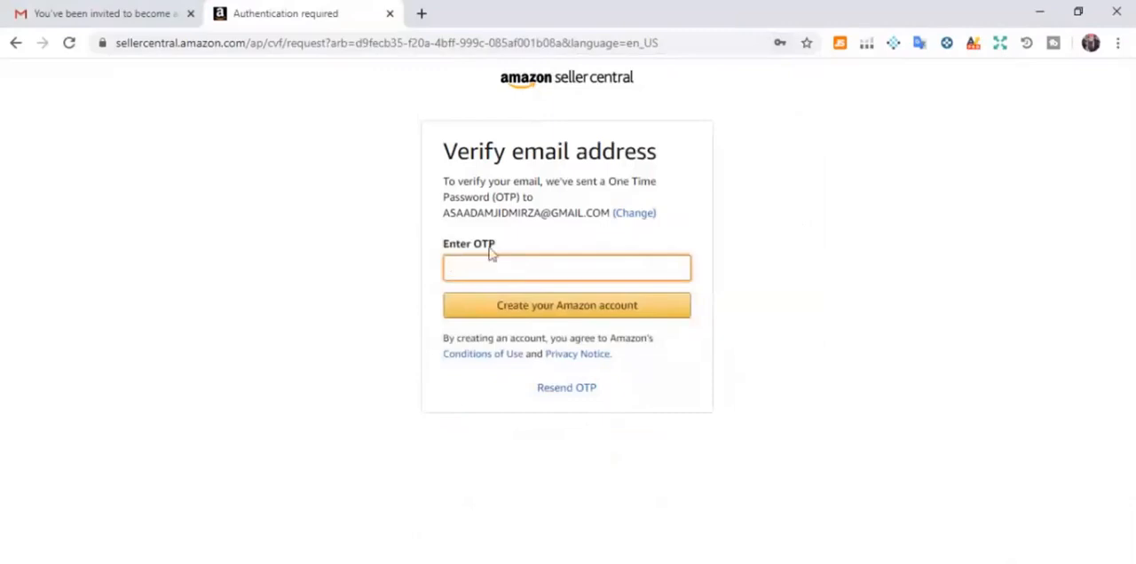
pyautogui.click(98, 13)
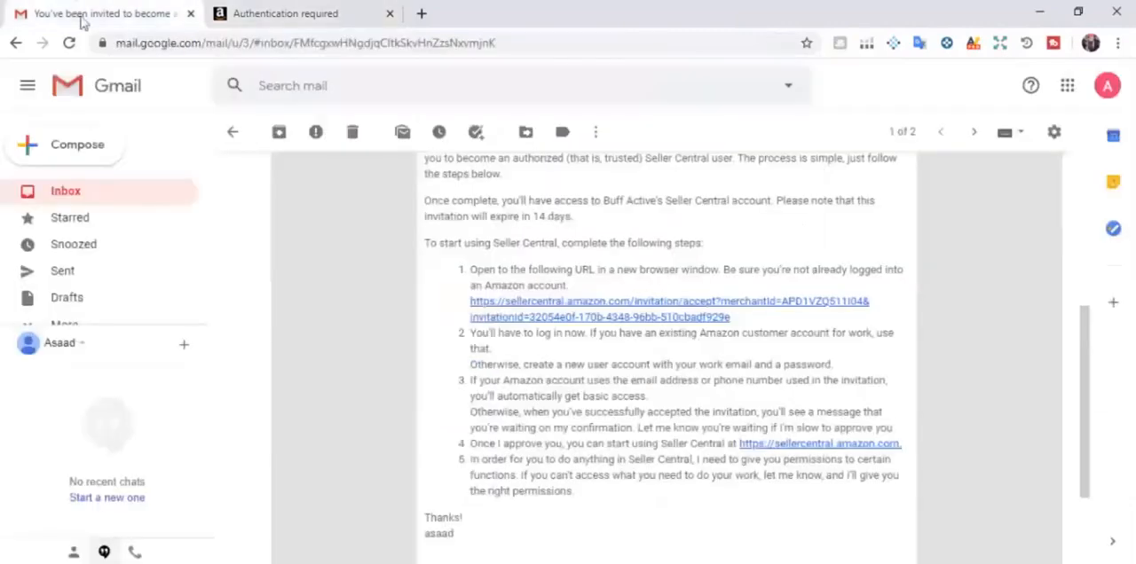
pyautogui.click(56, 193)
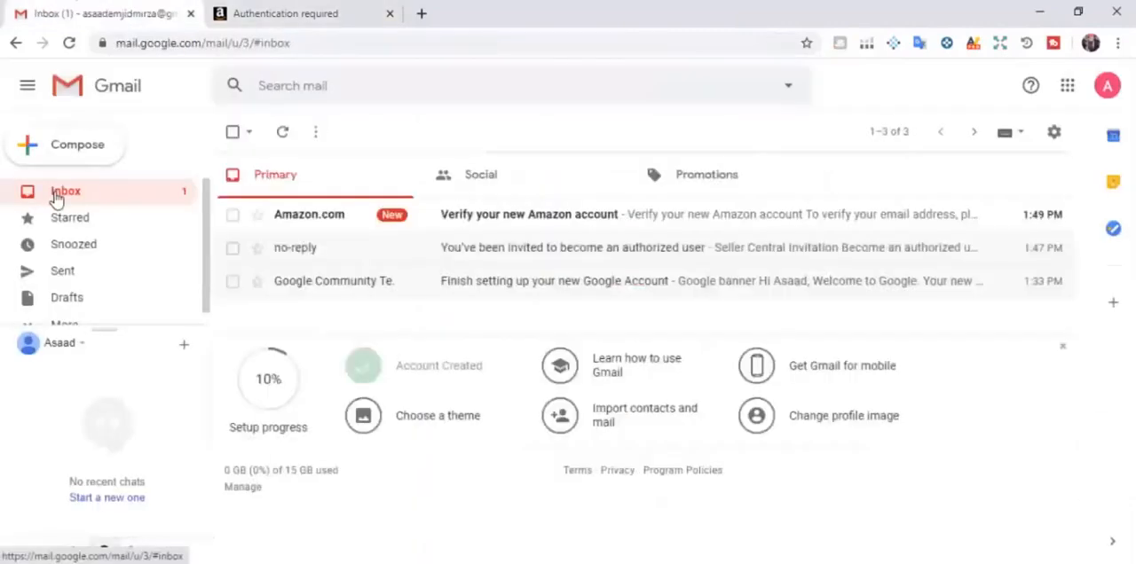
pyautogui.click(487, 217)
# Try to copy the one-time password from the email, paste it into the OTP field and submit it
pyautogui.moveTo(510, 406); pyautogui.dragTo(471, 418)
pyautogui.rightClick(470, 418)
pyautogui.click(511, 426)
pyautogui.click(277, 13)
pyautogui.rightClick(571, 276)
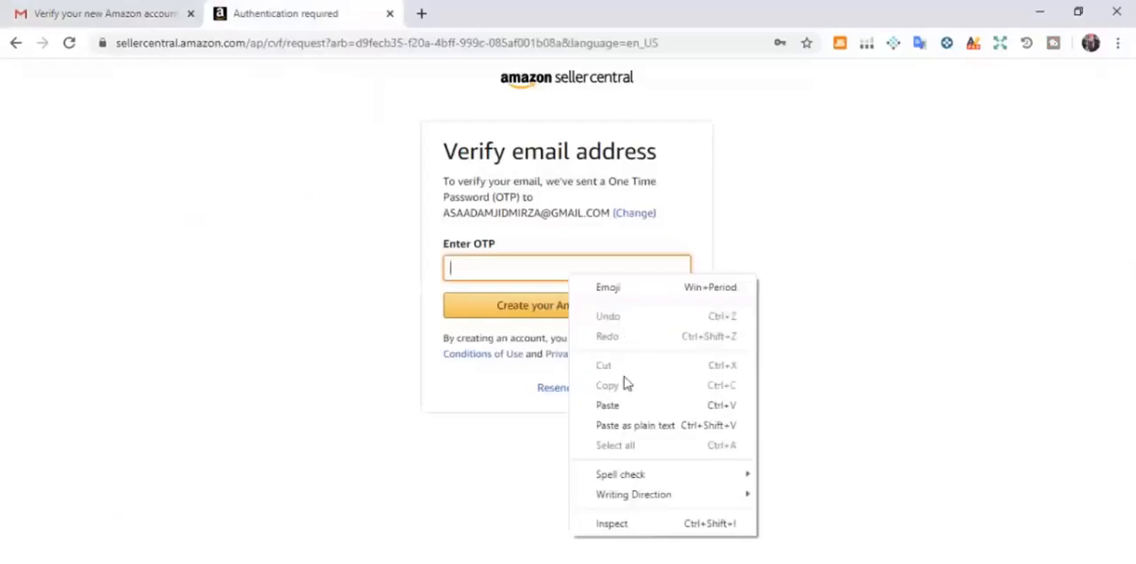
pyautogui.click(613, 403)
pyautogui.click(583, 309)
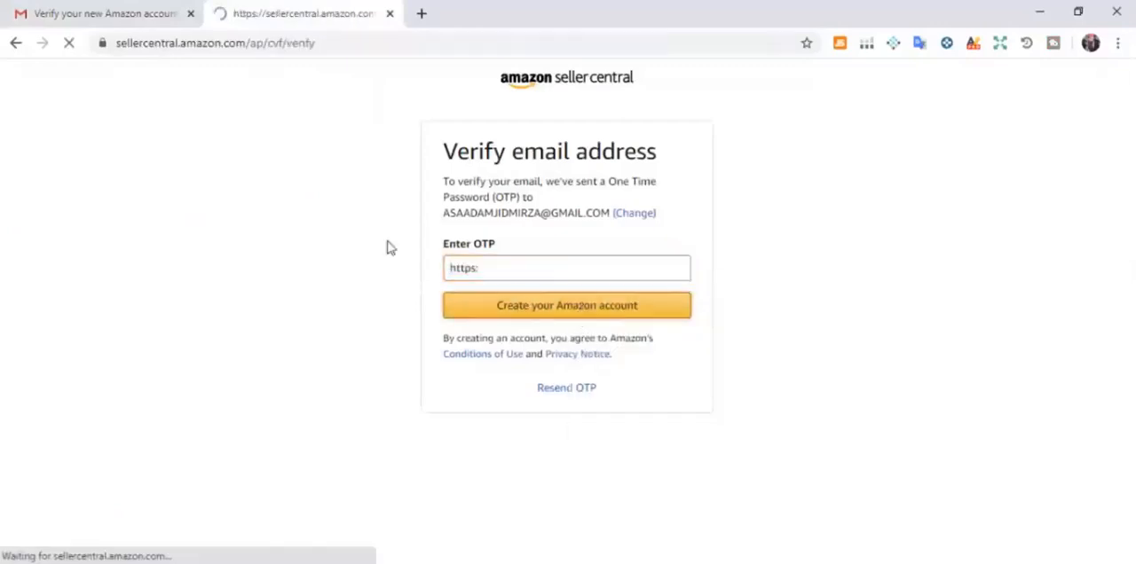
# Check the one-time password in the email again, enter it in the OTP field and create the Amazon account
pyautogui.click(75, 12)
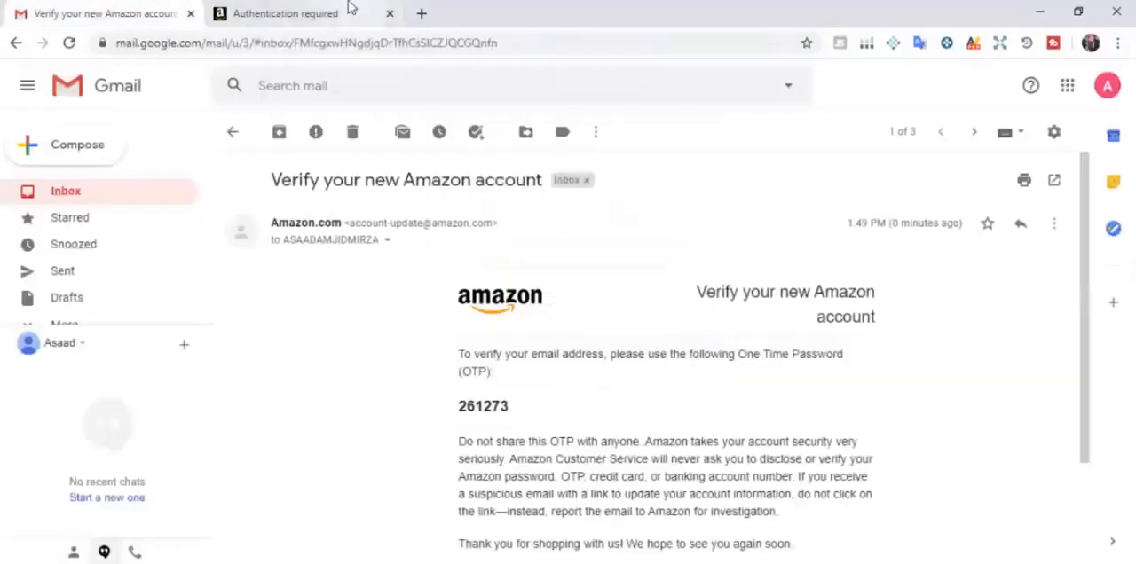
pyautogui.click(282, 12)
pyautogui.click(513, 268)
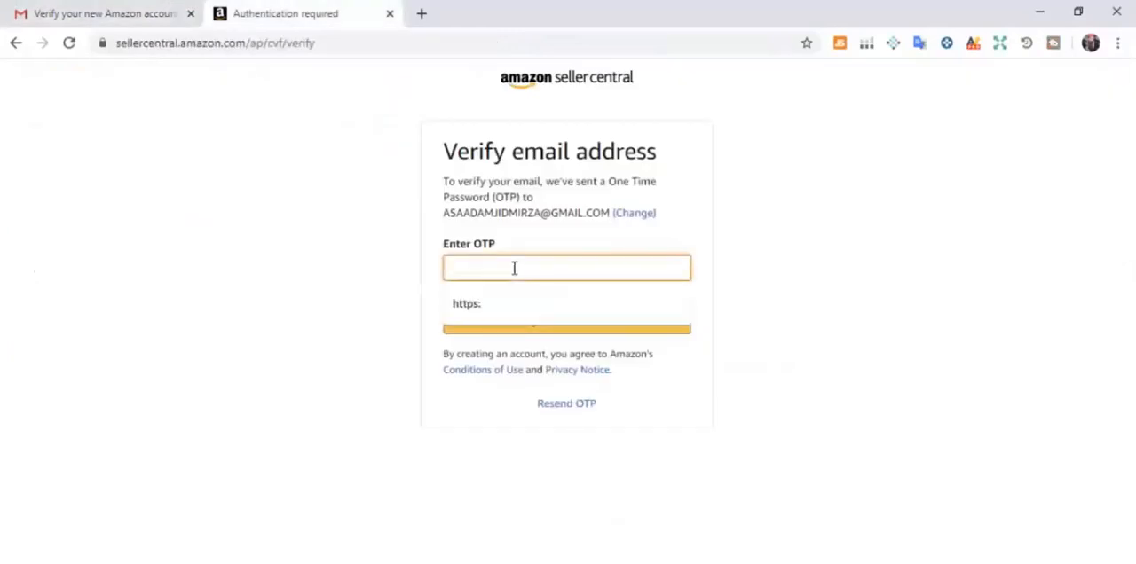
pyautogui.click(519, 322)
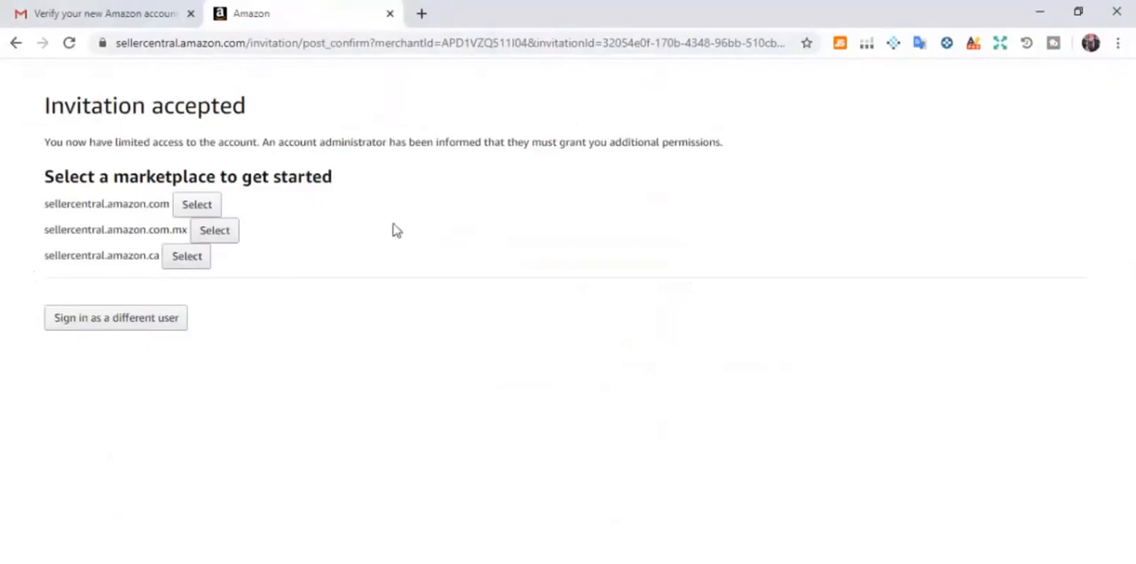
# Choose the sellercentral.amazon.com marketplace and start enabling Two-Step Verification
pyautogui.click(197, 205)
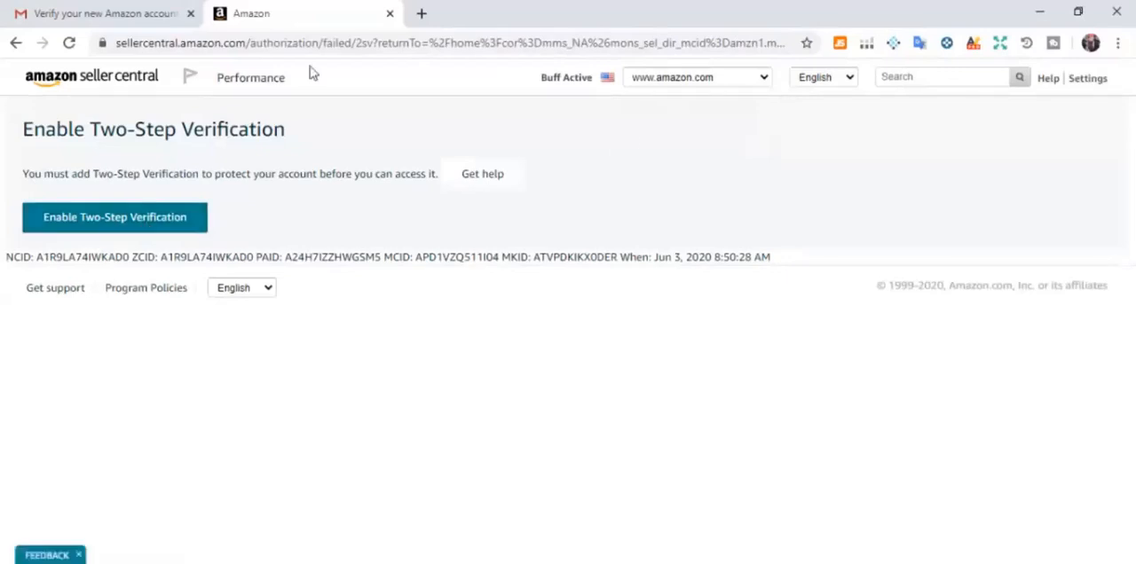
pyautogui.click(125, 224)
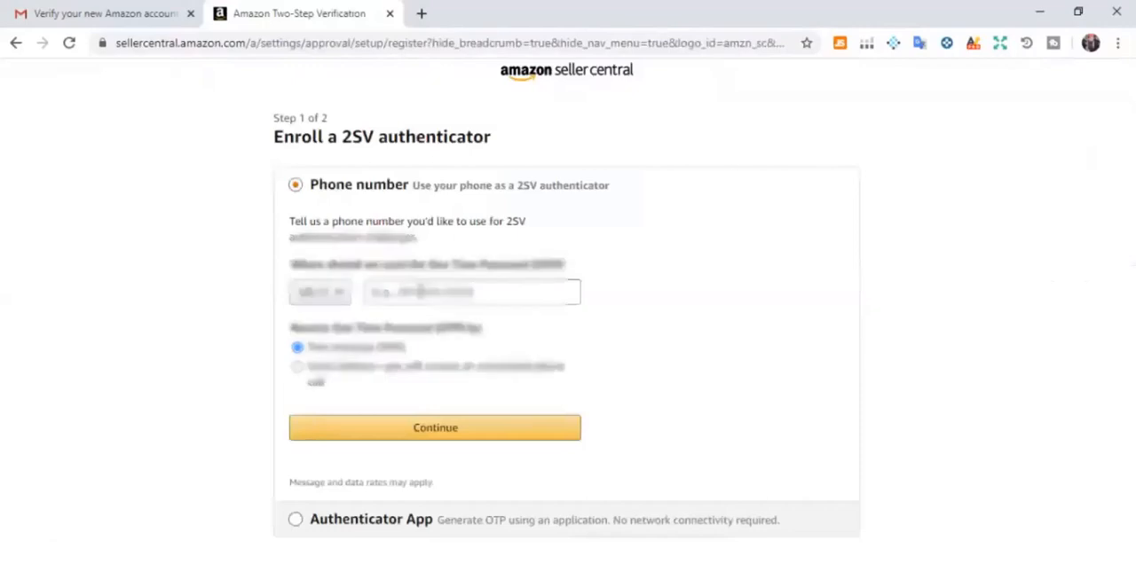
# Enter a phone number for the 2SV authenticator and set its country code to Pakistan +92
pyautogui.click(421, 292)
pyautogui.write('3')
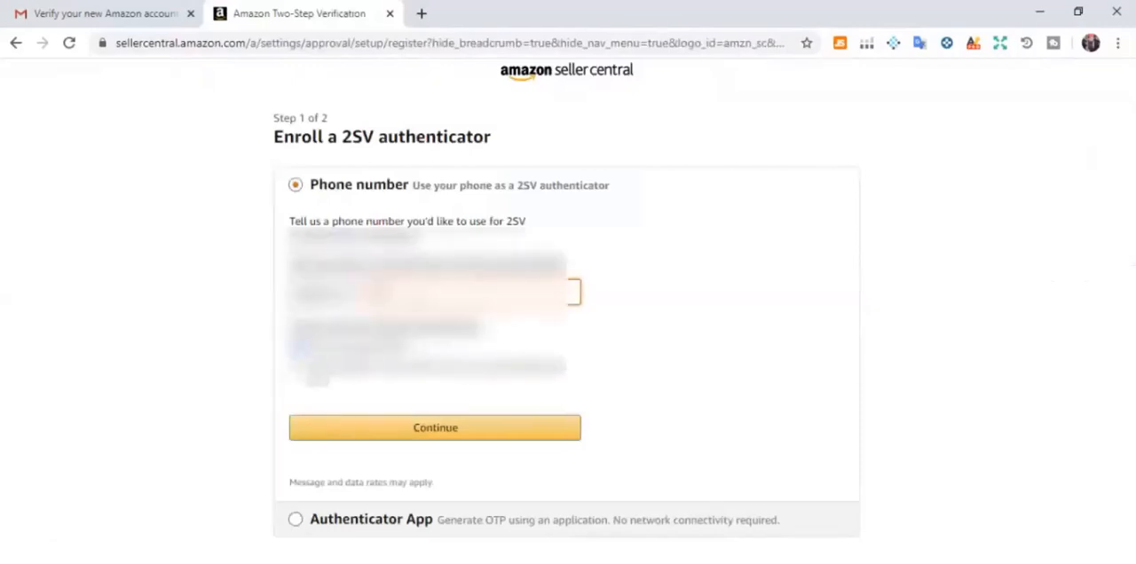
pyautogui.write('00')
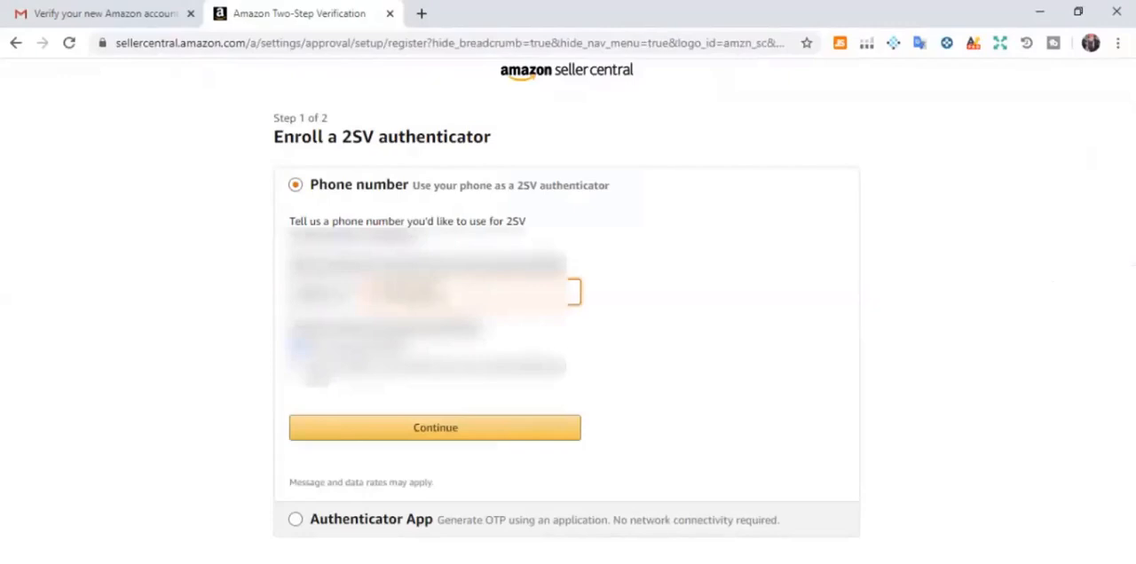
pyautogui.click(324, 295)
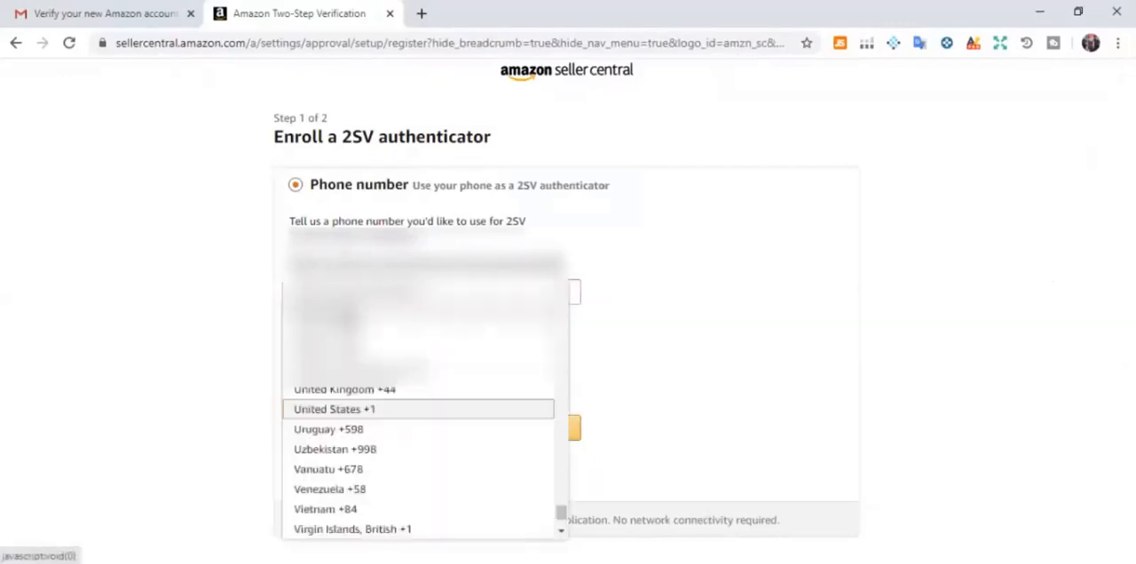
pyautogui.press('p')
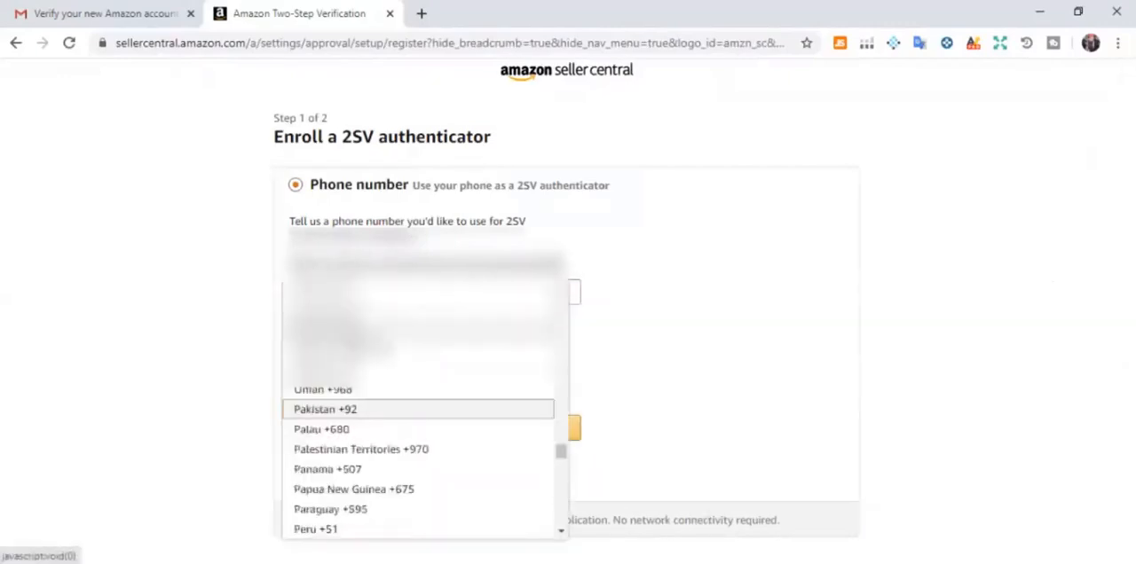
pyautogui.click(339, 409)
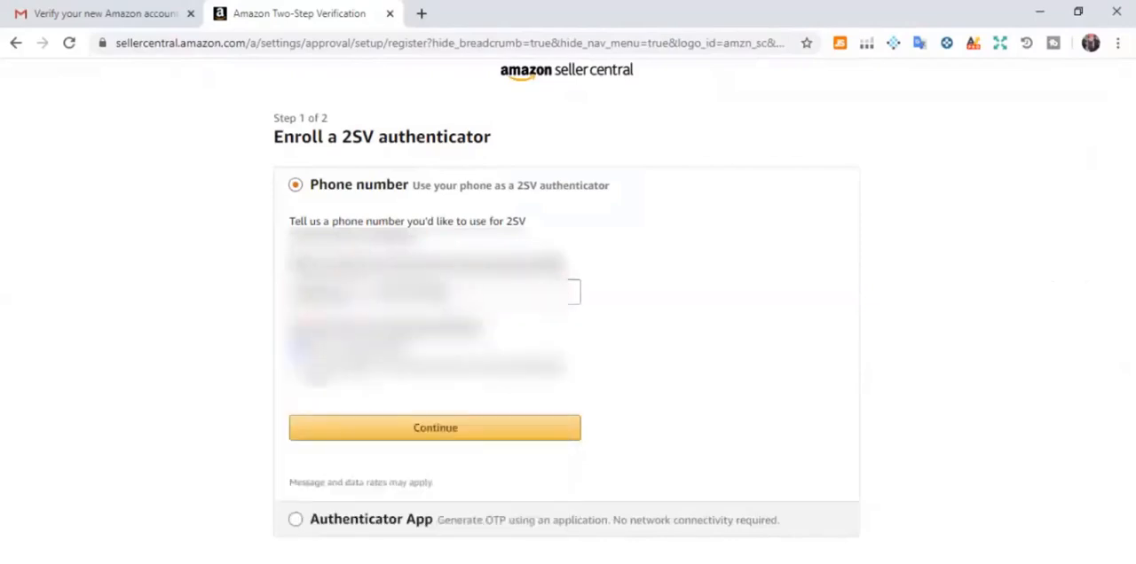
# Re-enter the phone number for 2SV and verify it with the one-time password sent to the phone
pyautogui.moveTo(451, 293); pyautogui.dragTo(348, 304)
pyautogui.press('BackSpace')
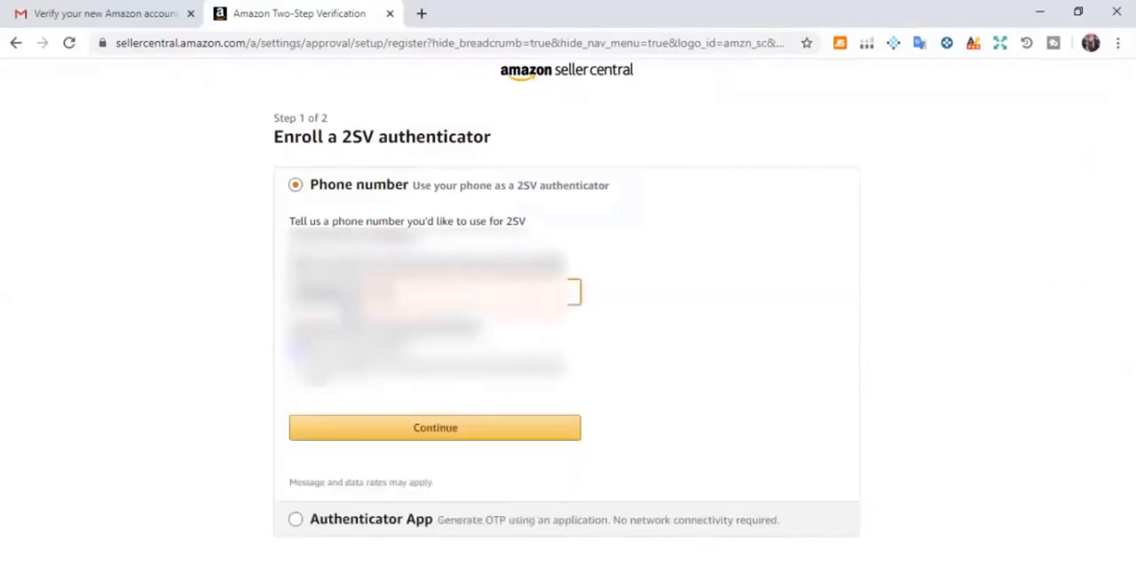
pyautogui.write('*****')
pyautogui.click(417, 431)
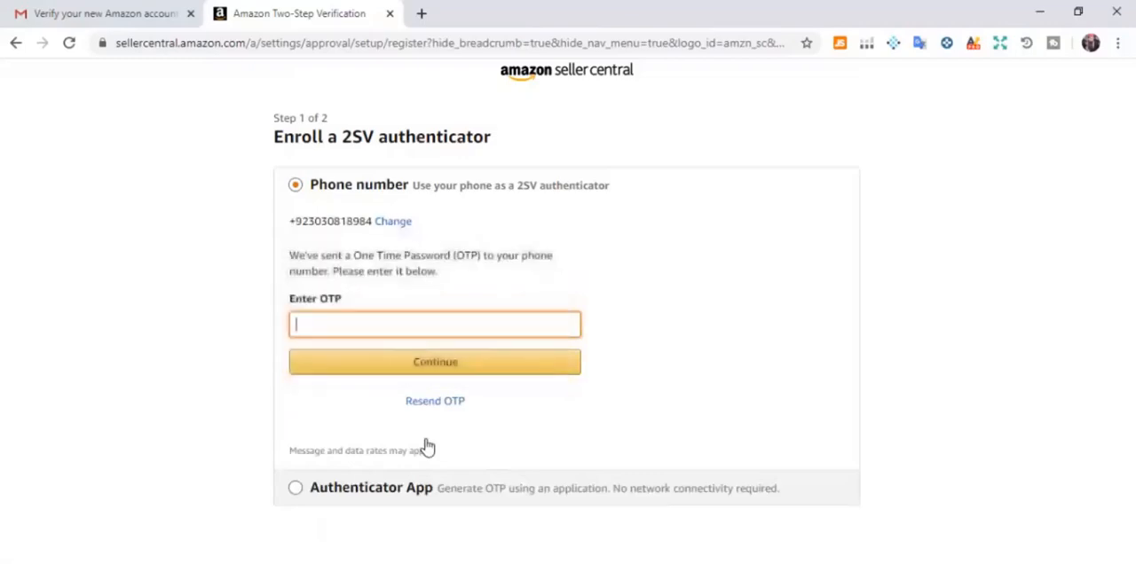
pyautogui.click(425, 371)
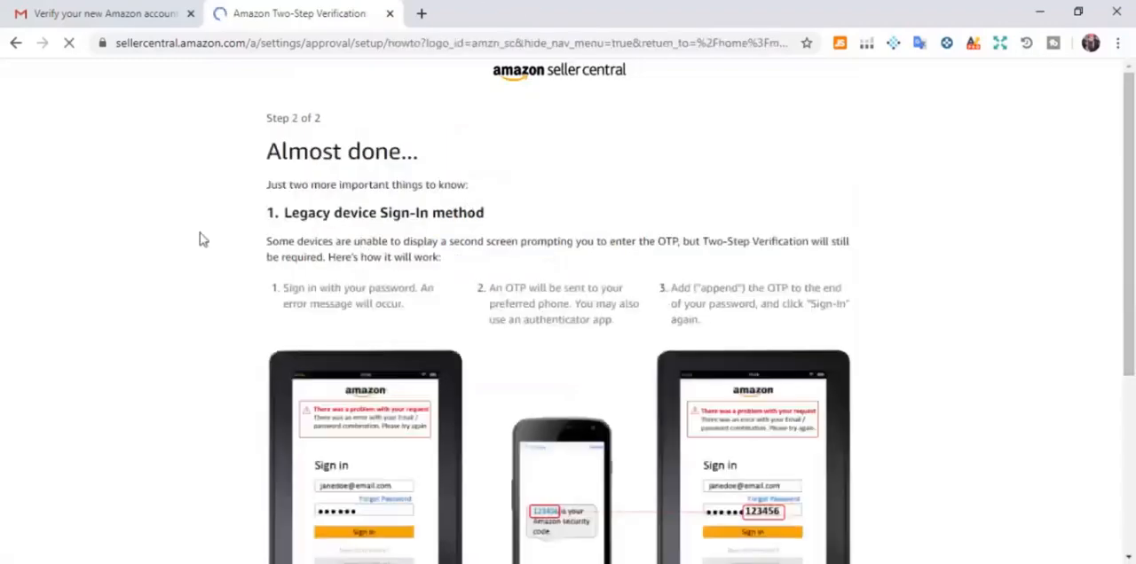
# Select "Don't require OTP on this browser" and turn on Two-Step Verification
pyautogui.scroll(-3, 200, 236)
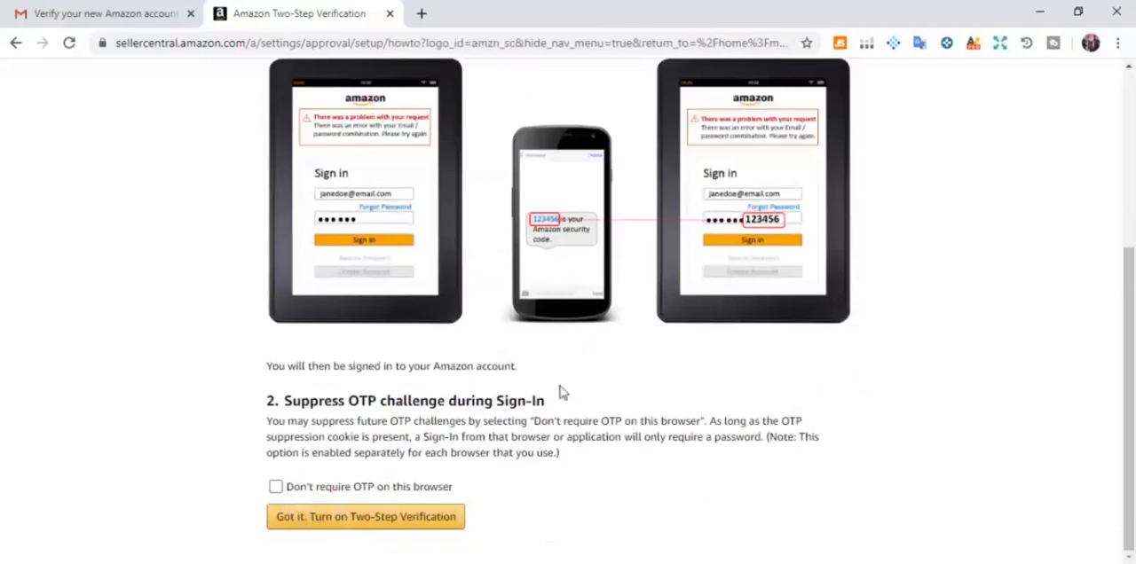
pyautogui.scroll(3, 560, 388)
pyautogui.scroll(-3, 205, 222)
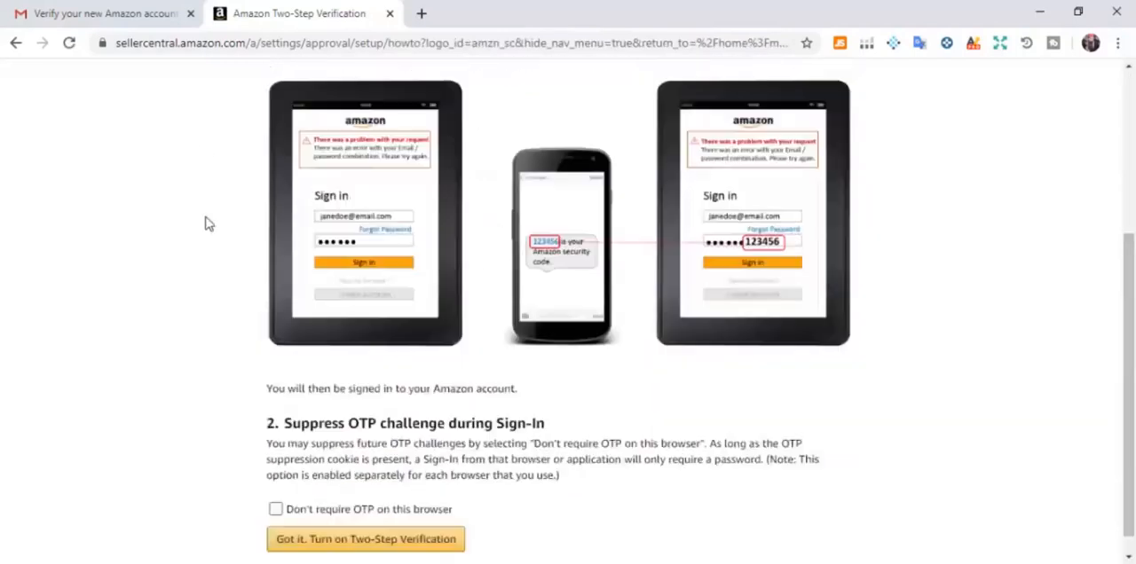
pyautogui.scroll(3, 344, 178)
pyautogui.scroll(-3, 344, 177)
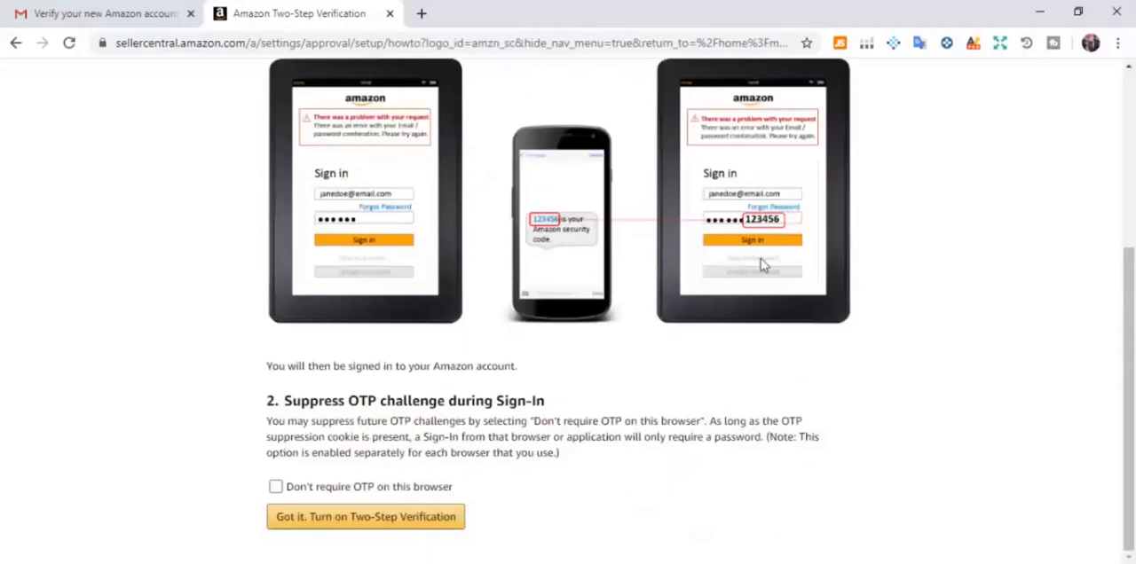
pyautogui.click(290, 487)
pyautogui.click(352, 523)
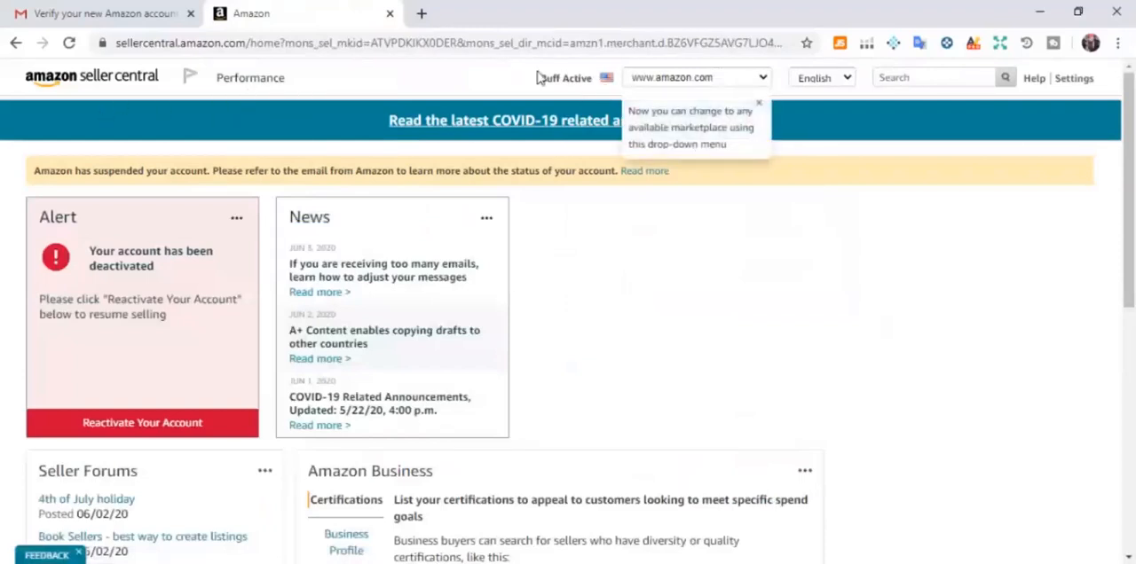
# Examine the store name and the available navigation options on the invited user's Seller Central home page
pyautogui.moveTo(539, 78); pyautogui.dragTo(594, 92)
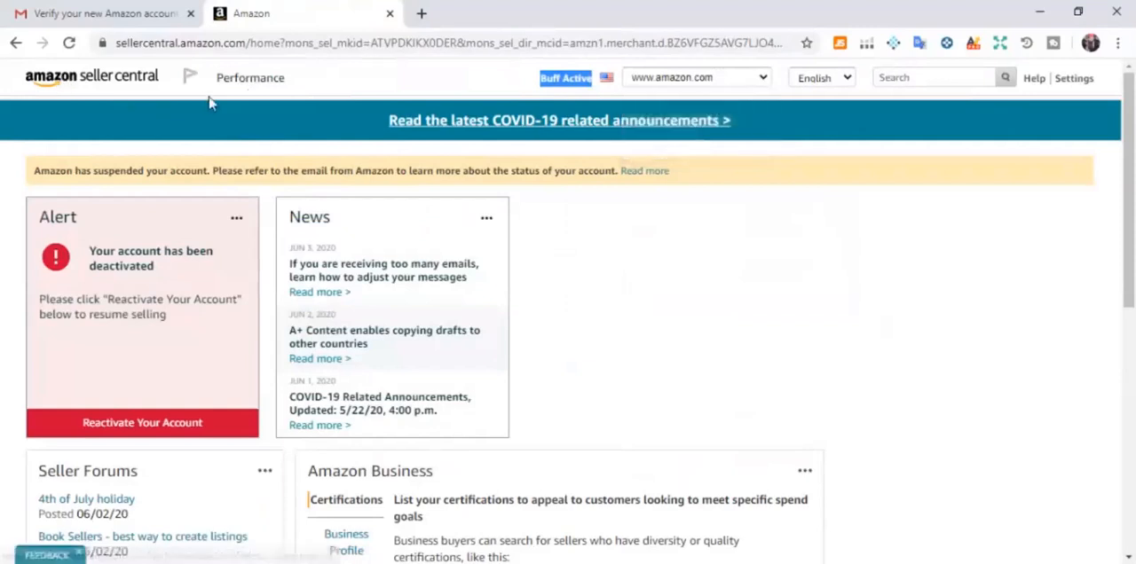
pyautogui.click(360, 86)
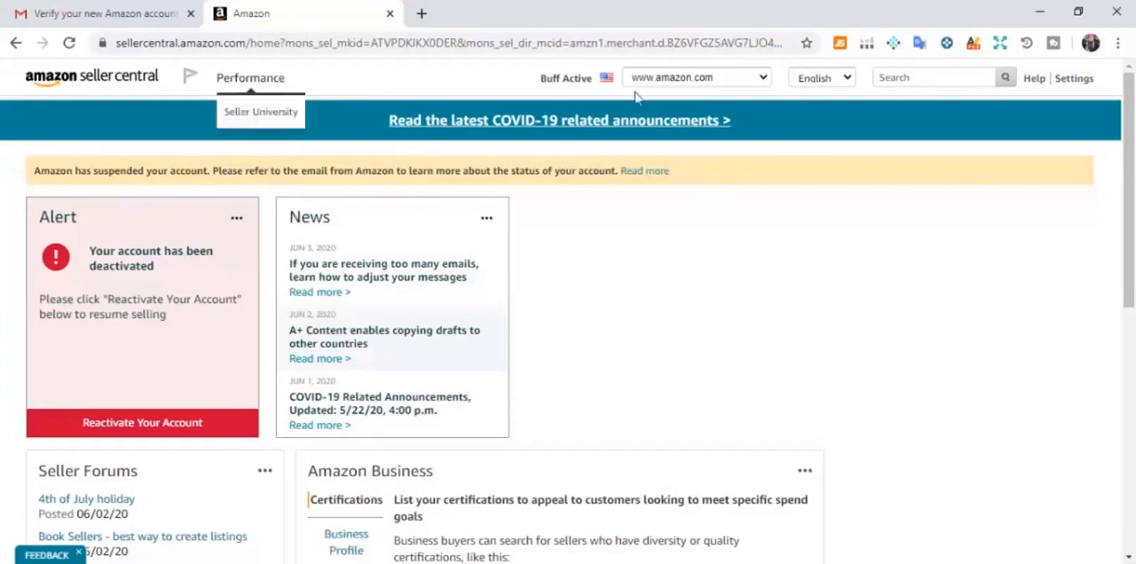
pyautogui.moveTo(530, 78); pyautogui.dragTo(600, 86)
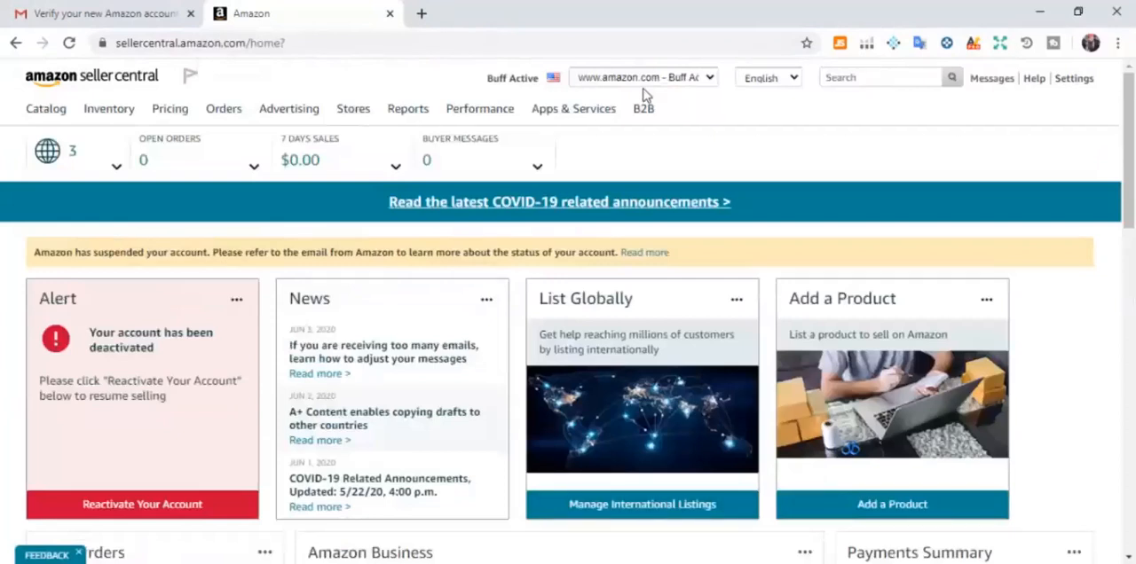
# Go to the account's User Permissions page, find the newly invited user in Current Users, and open their permission settings
pyautogui.moveTo(1067, 90)
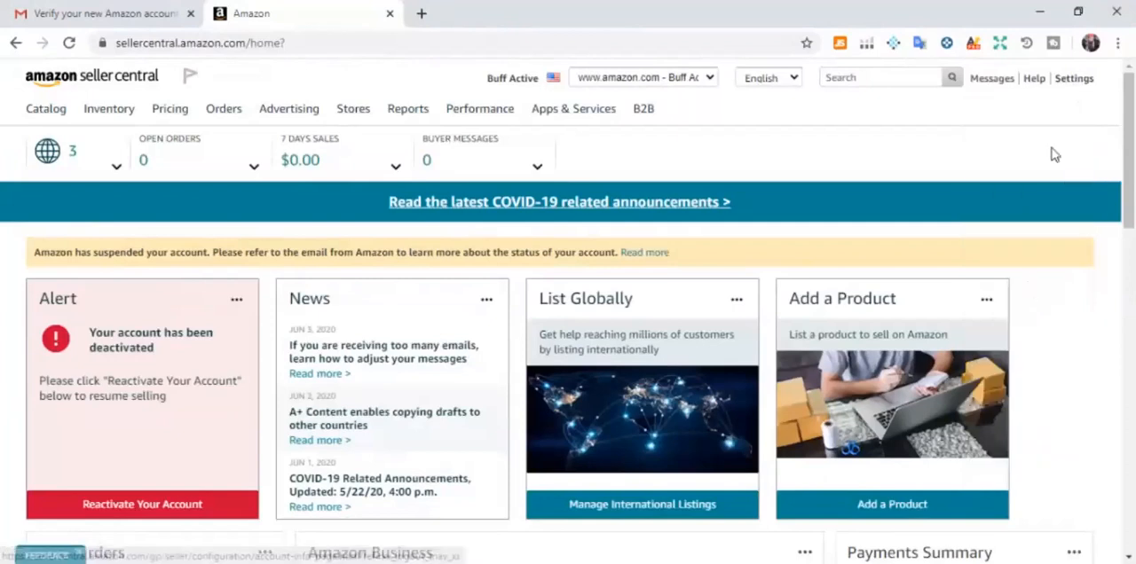
pyautogui.click(1020, 353)
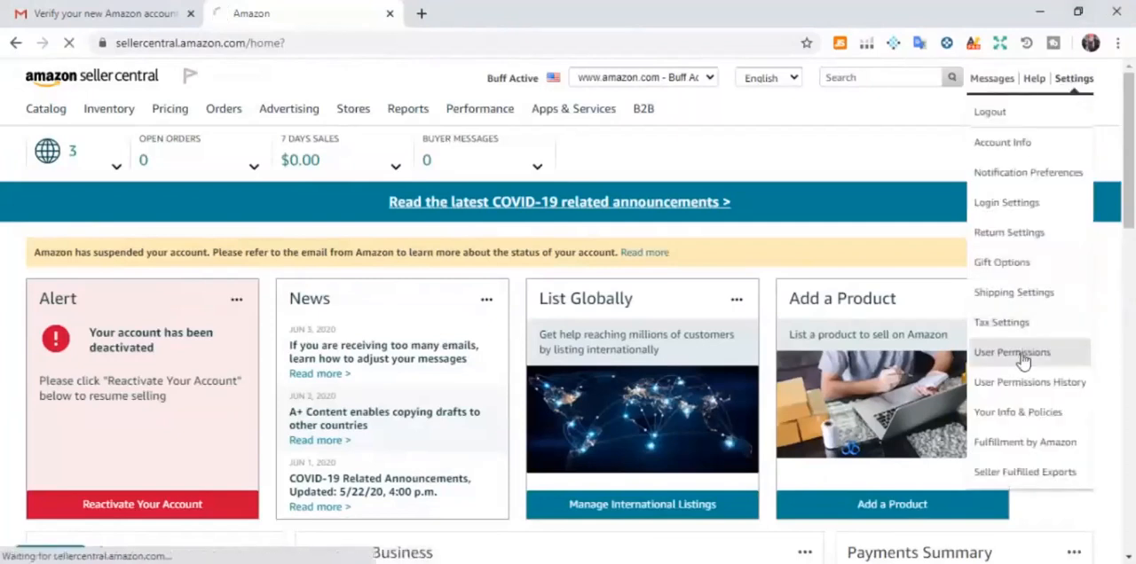
pyautogui.scroll(-6, 621, 240)
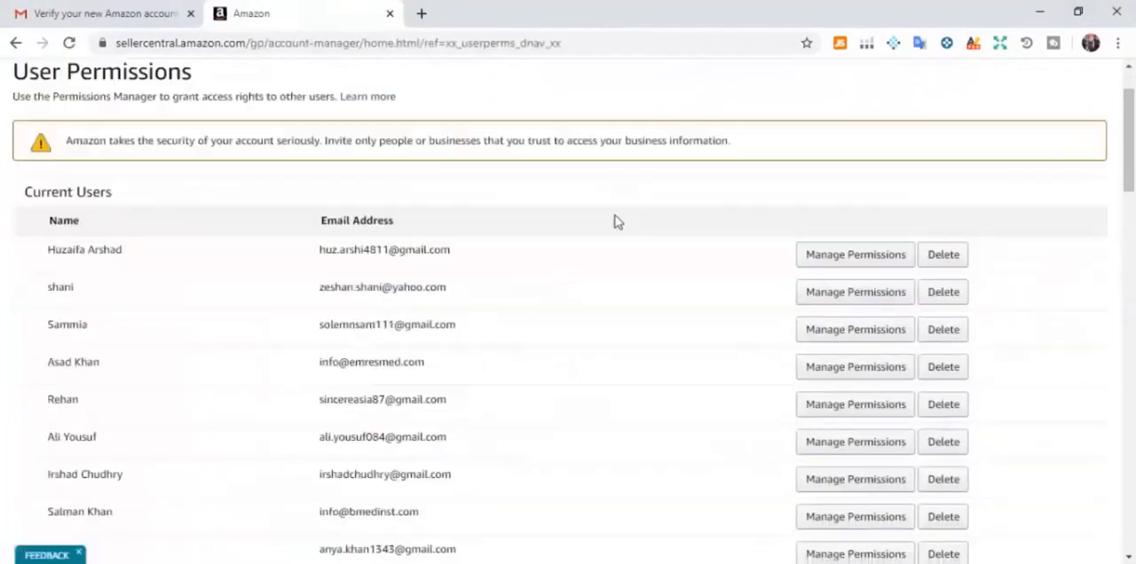
pyautogui.scroll(-6, 633, 250)
pyautogui.scroll(-2, 138, 405)
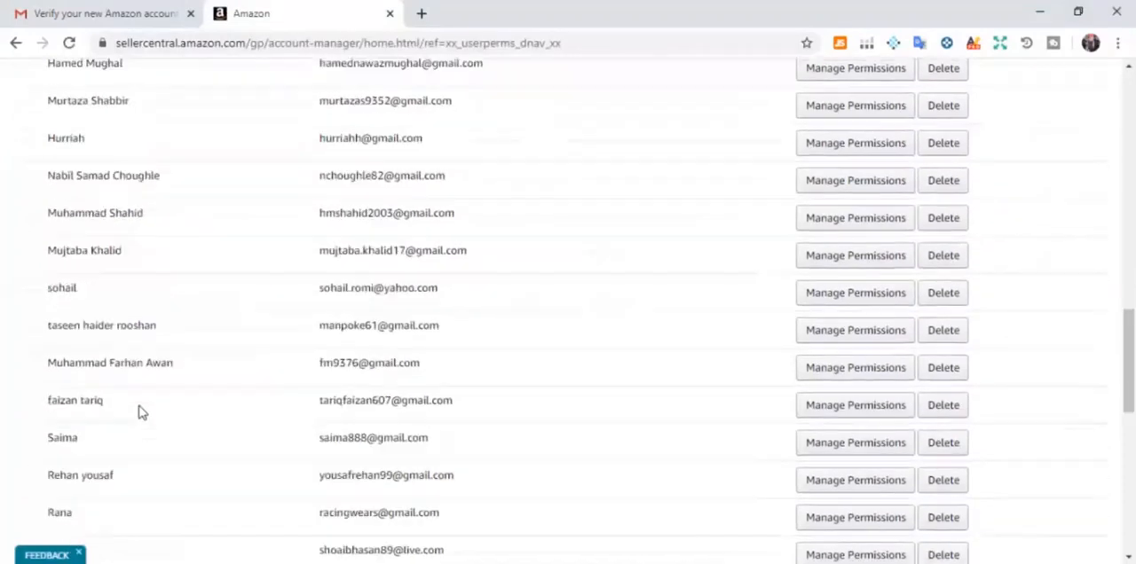
pyautogui.scroll(-5, 139, 406)
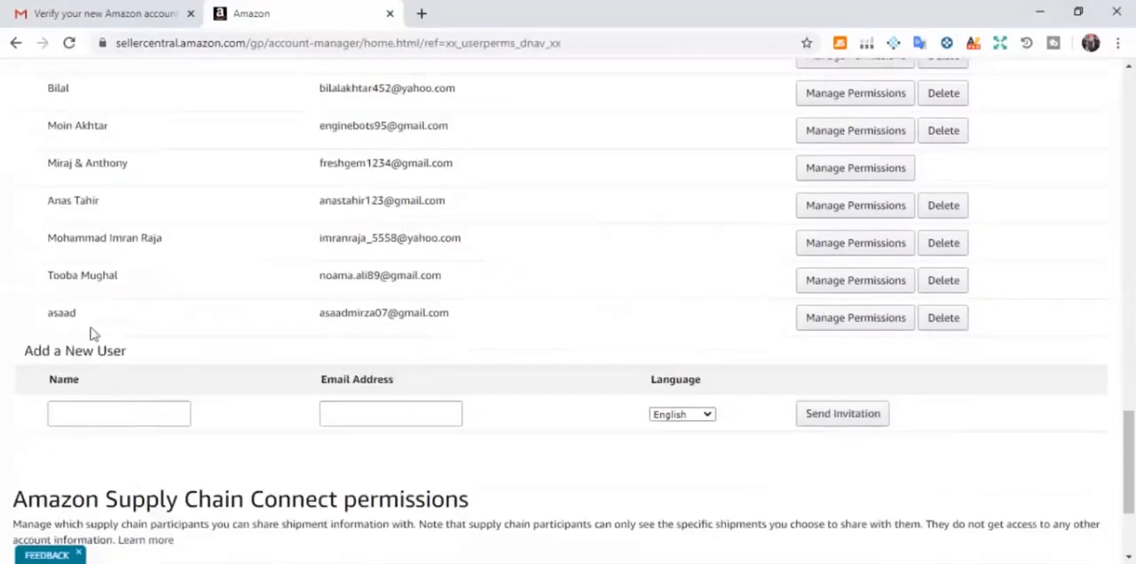
pyautogui.scroll(3, 186, 312)
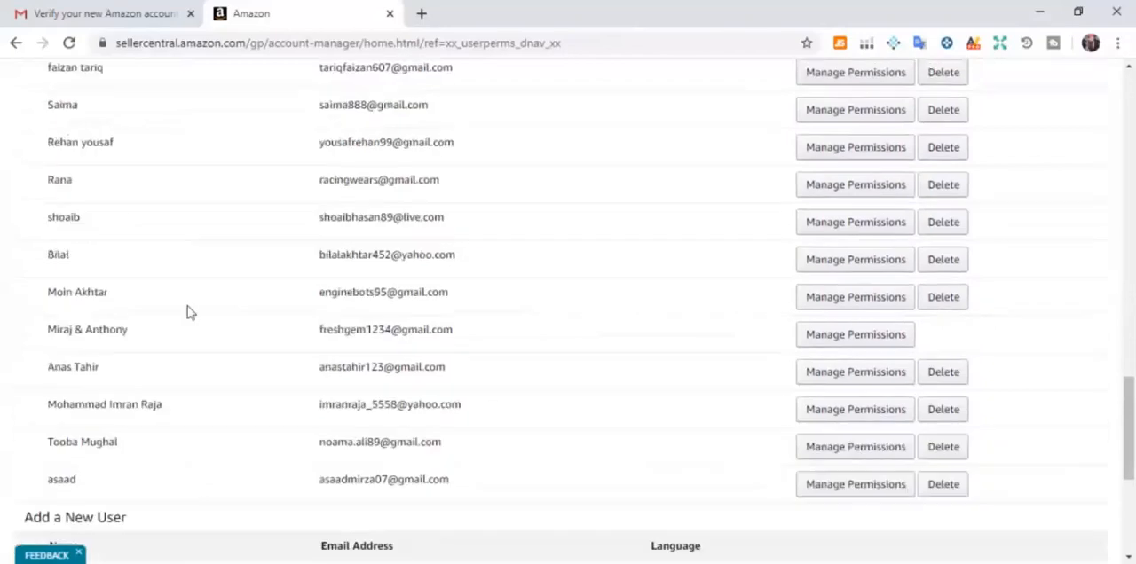
pyautogui.scroll(3, 204, 307)
pyautogui.scroll(8, 203, 308)
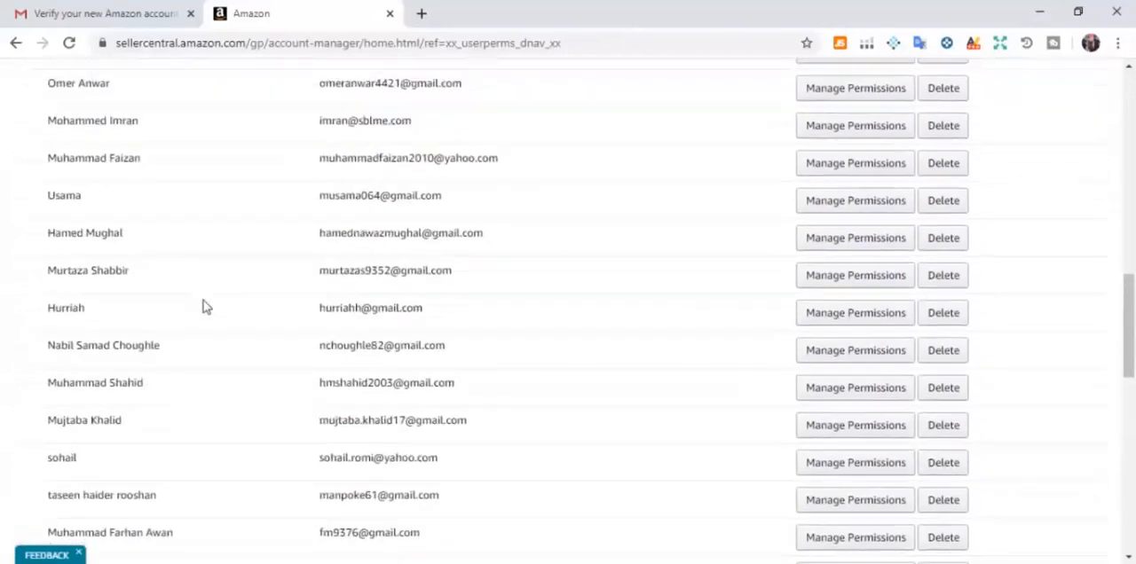
pyautogui.scroll(2, 203, 306)
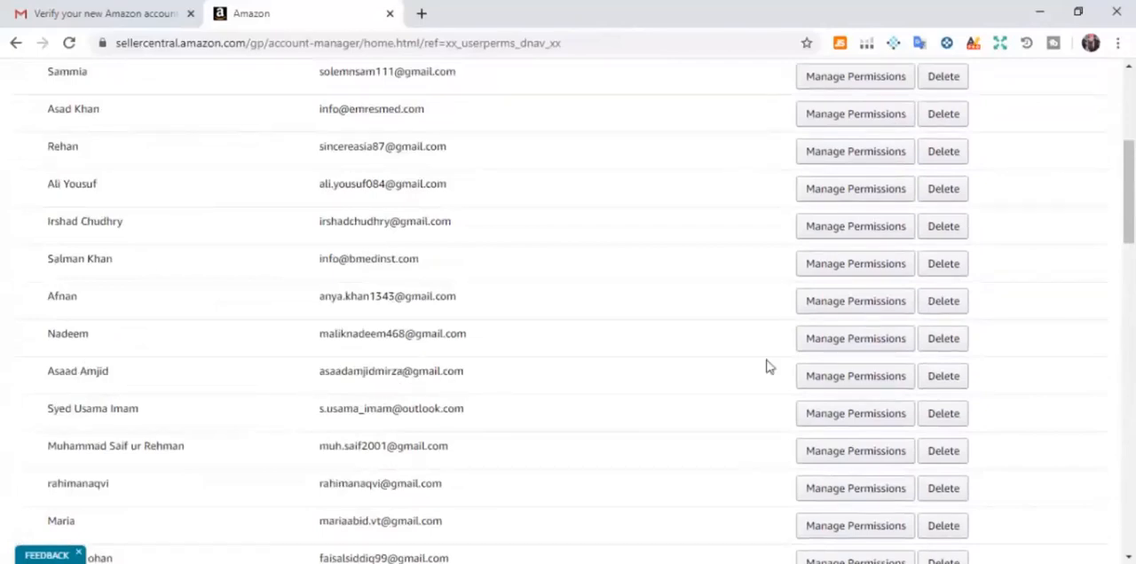
pyautogui.click(845, 387)
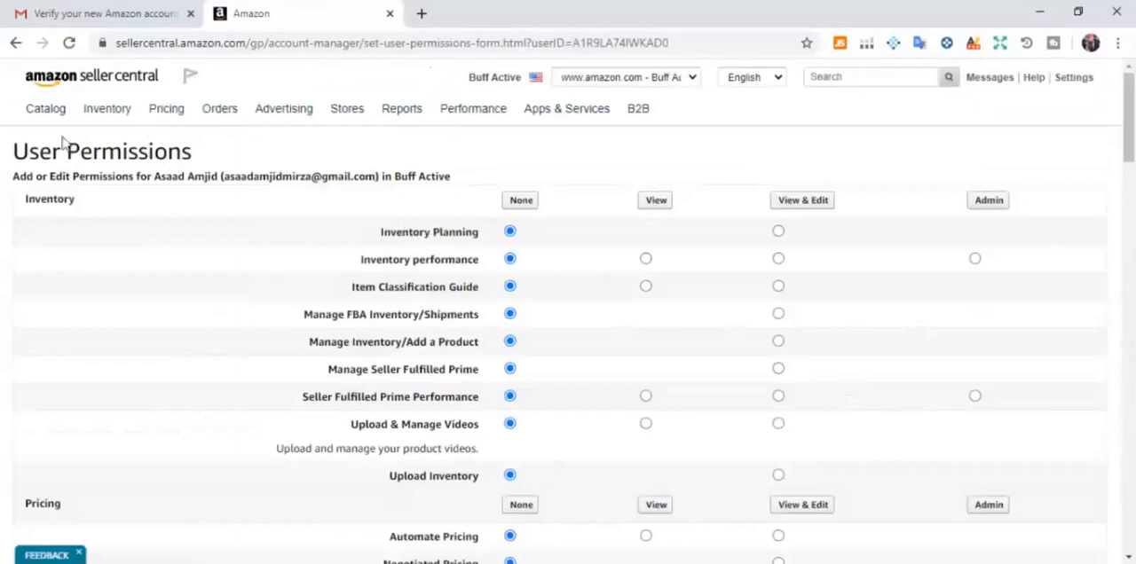
# Review the Inventory, Pricing and Advertising permission options, and set Manage Orders to View & Edit for the invited user
pyautogui.scroll(-2, 715, 298)
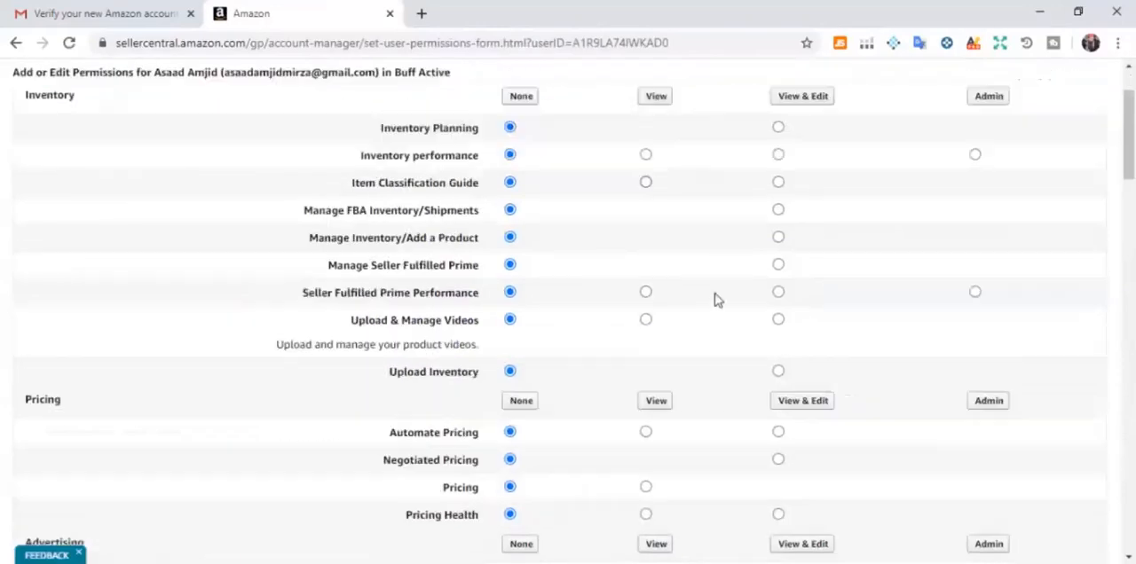
pyautogui.scroll(2, 717, 265)
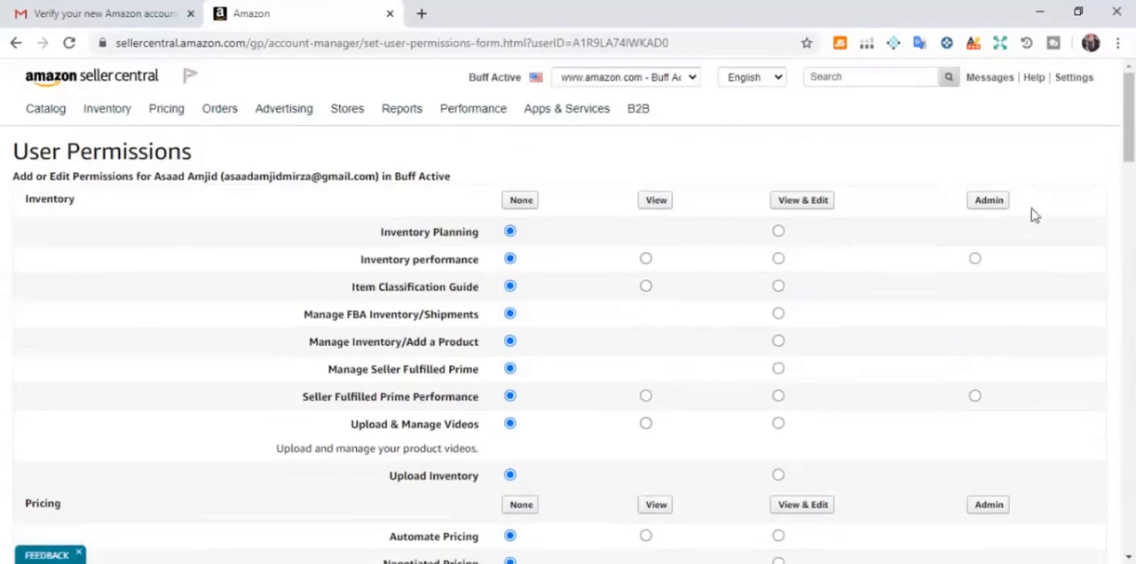
pyautogui.scroll(-5, 647, 456)
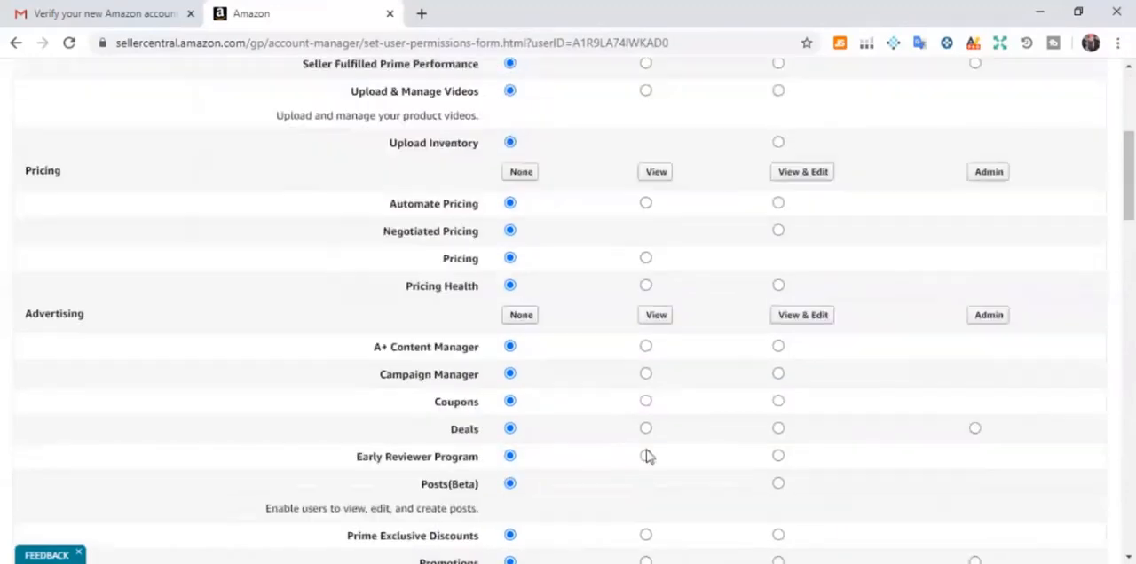
pyautogui.scroll(-2, 566, 436)
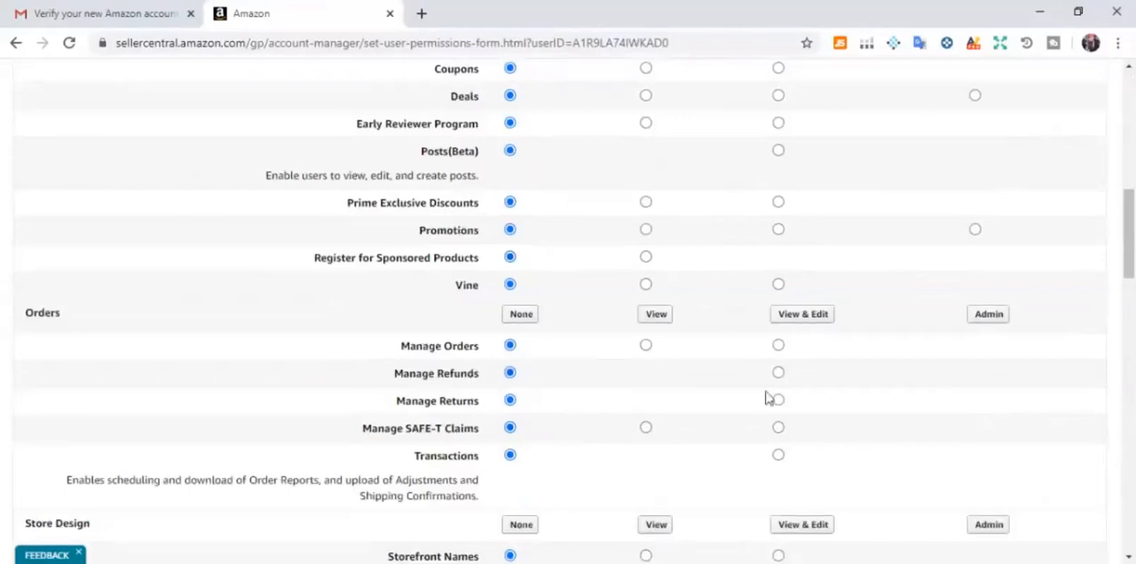
pyautogui.click(778, 347)
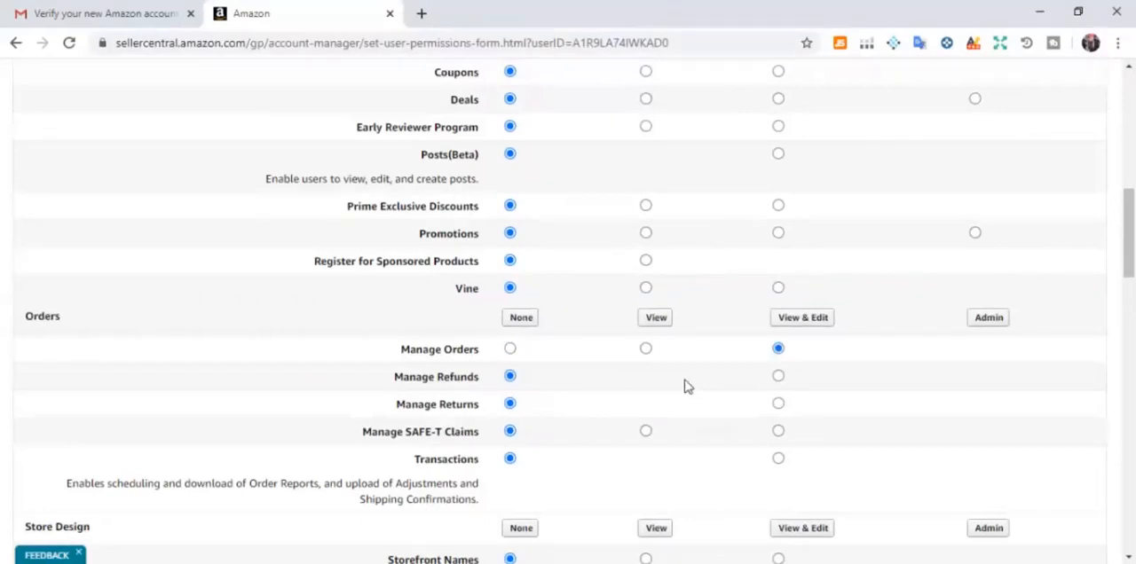
# Grant the invited user Admin access to all Inventory, Pricing and Advertising permissions
pyautogui.scroll(8, 688, 386)
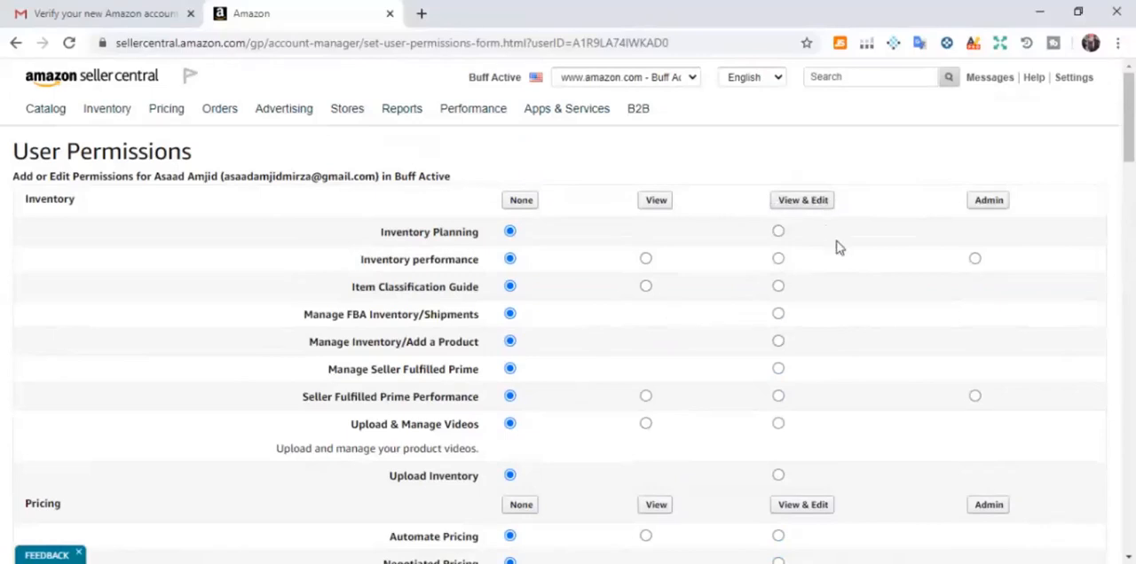
pyautogui.click(988, 200)
pyautogui.scroll(-2, 1073, 466)
pyautogui.scroll(3, 980, 257)
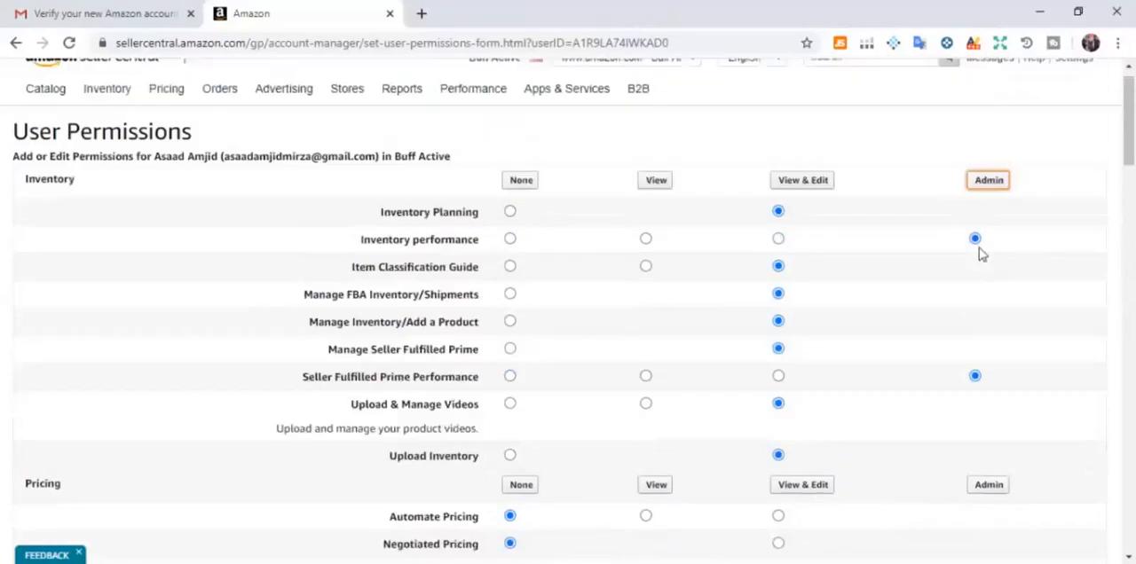
pyautogui.scroll(-5, 989, 328)
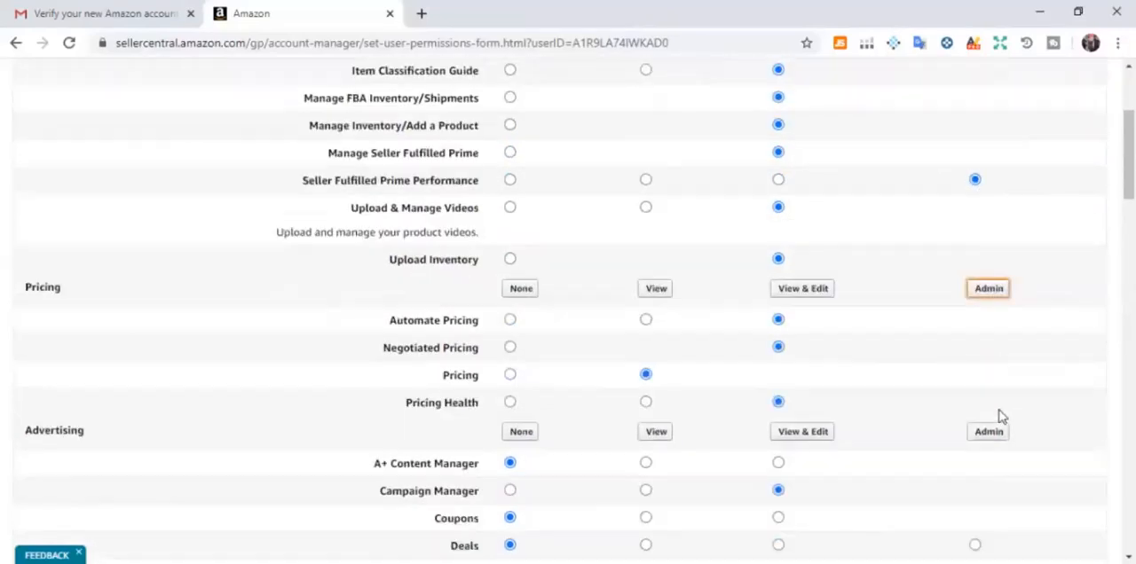
pyautogui.click(989, 148)
pyautogui.scroll(-2, 1002, 292)
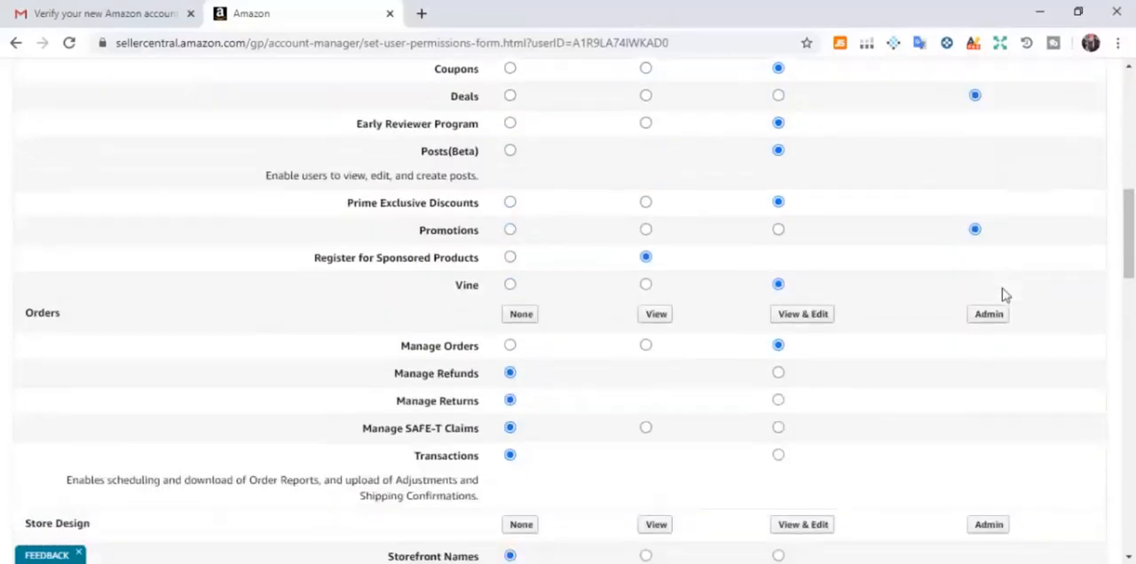
# Grant Admin access for the Orders, Store Design, Amazon Pay, Reports and Settings permission groups
pyautogui.click(988, 316)
pyautogui.scroll(-2, 993, 327)
pyautogui.click(991, 359)
pyautogui.click(989, 474)
pyautogui.click(988, 535)
pyautogui.scroll(-7, 990, 386)
pyautogui.click(990, 364)
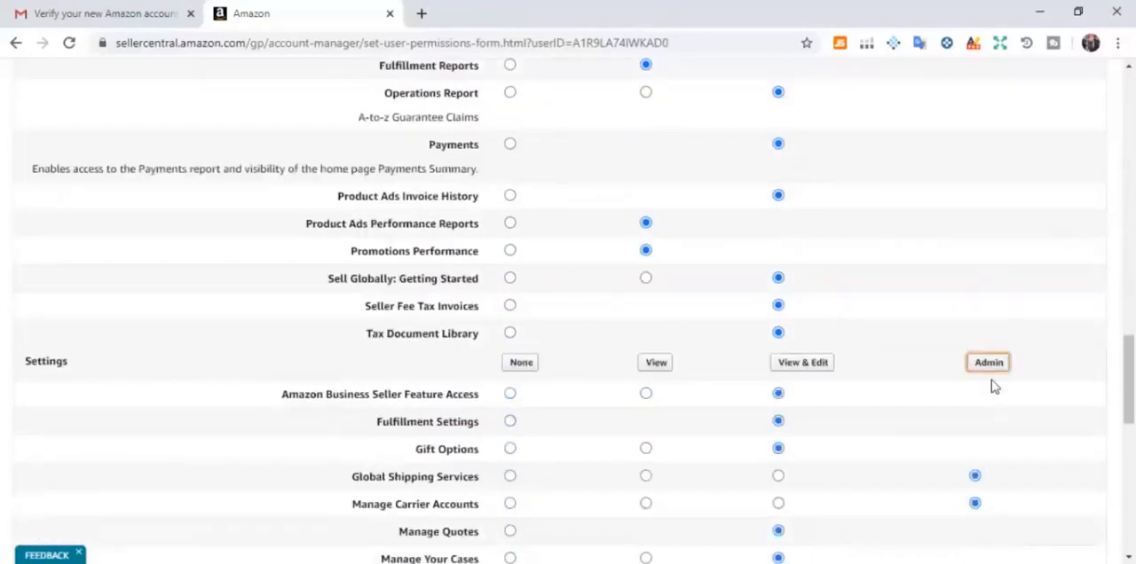
# Grant Admin access for the Media Upload and Performance groups and submit the permission changes
pyautogui.scroll(-8, 991, 380)
pyautogui.click(989, 160)
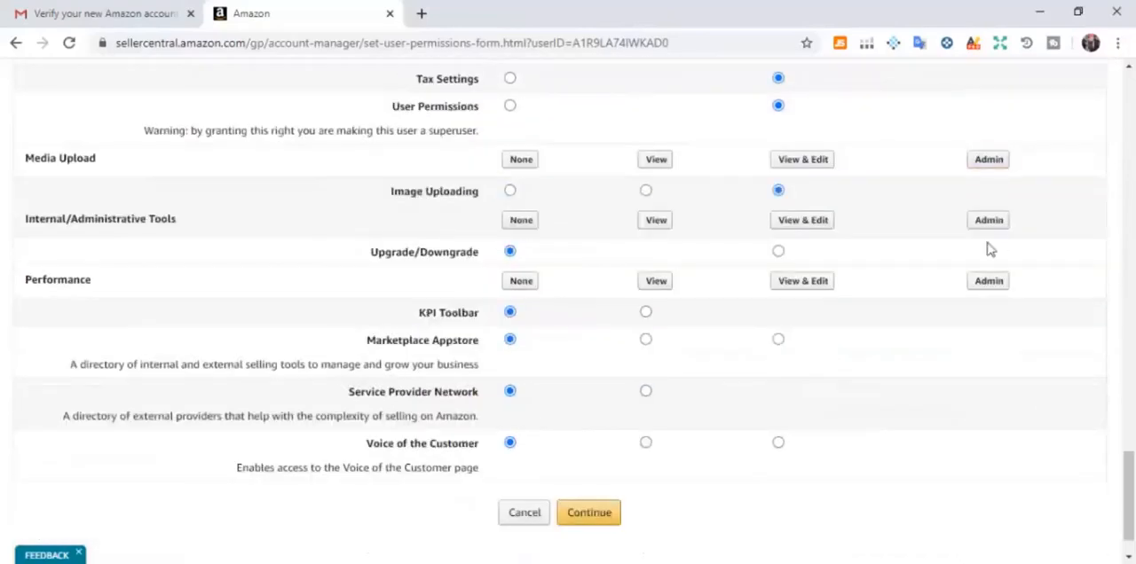
pyautogui.click(987, 280)
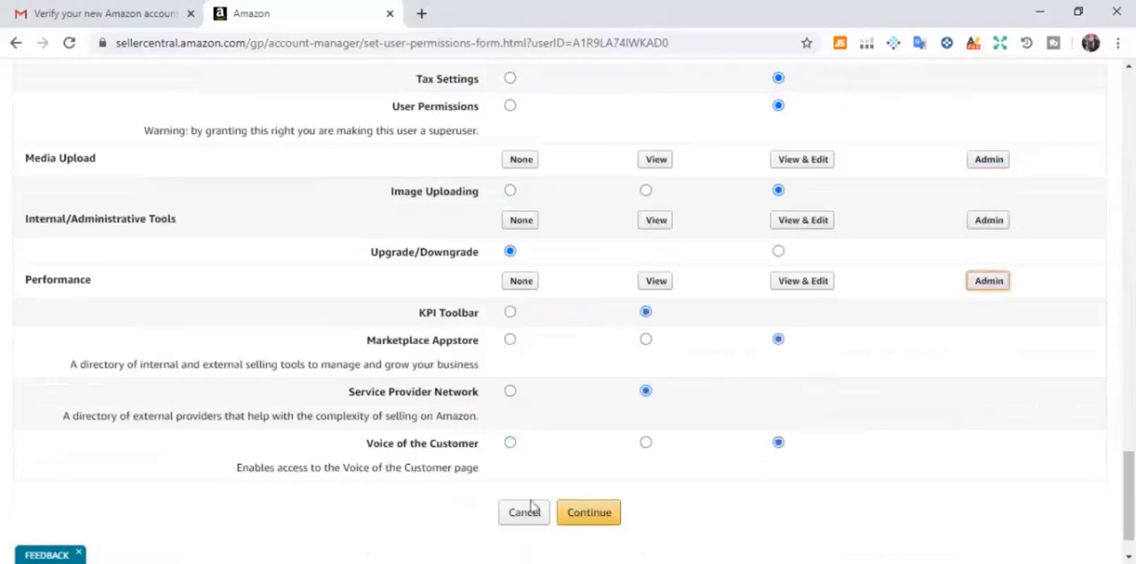
pyautogui.click(583, 520)
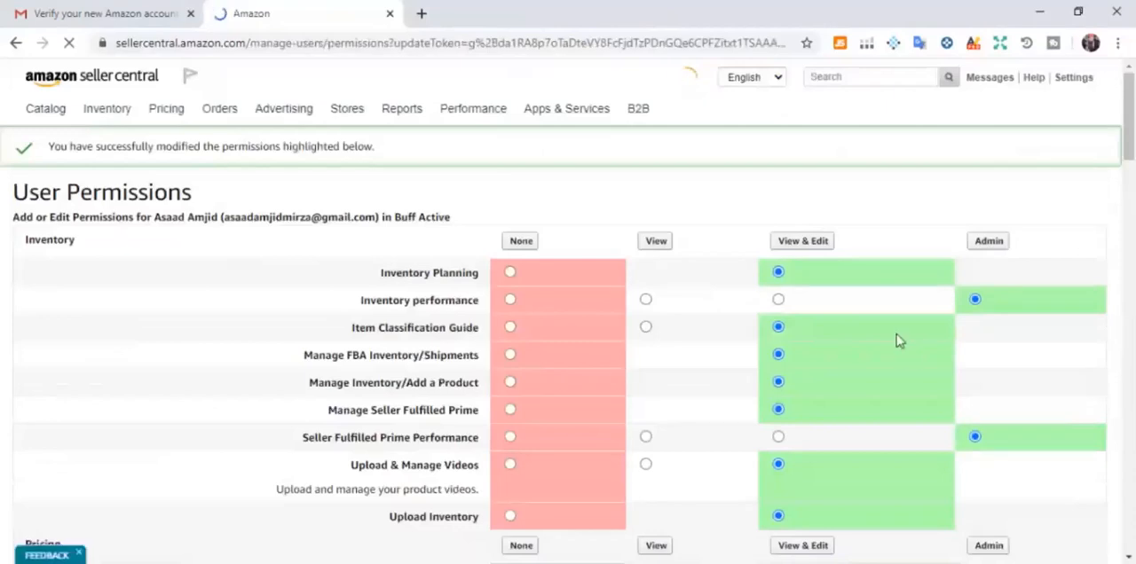
# Review the highlighted permission changes through to the Performance group and submit the form again
pyautogui.scroll(-15, 715, 394)
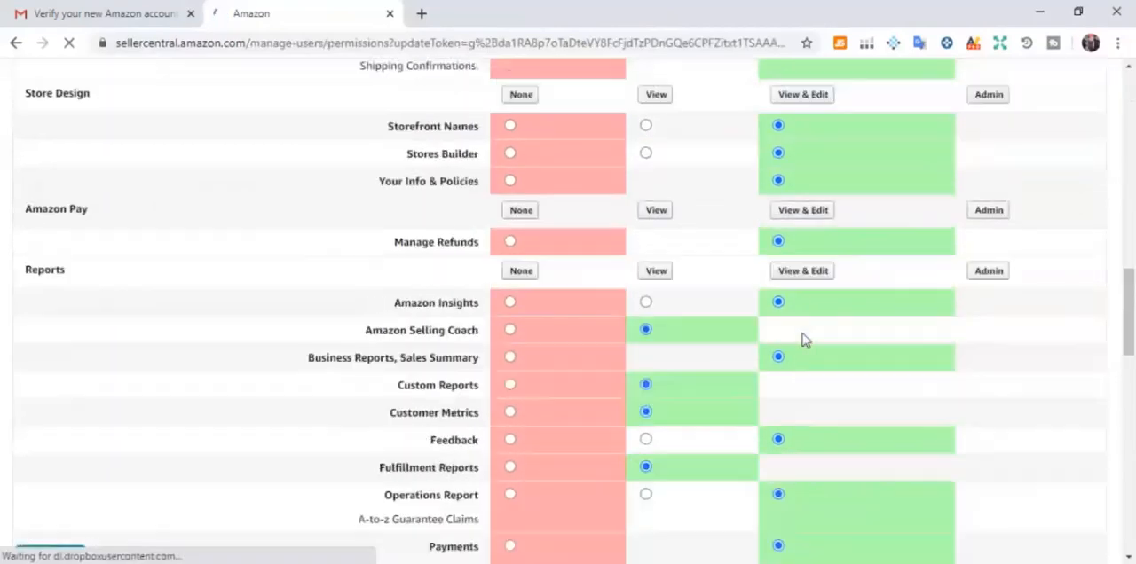
pyautogui.scroll(-15, 803, 340)
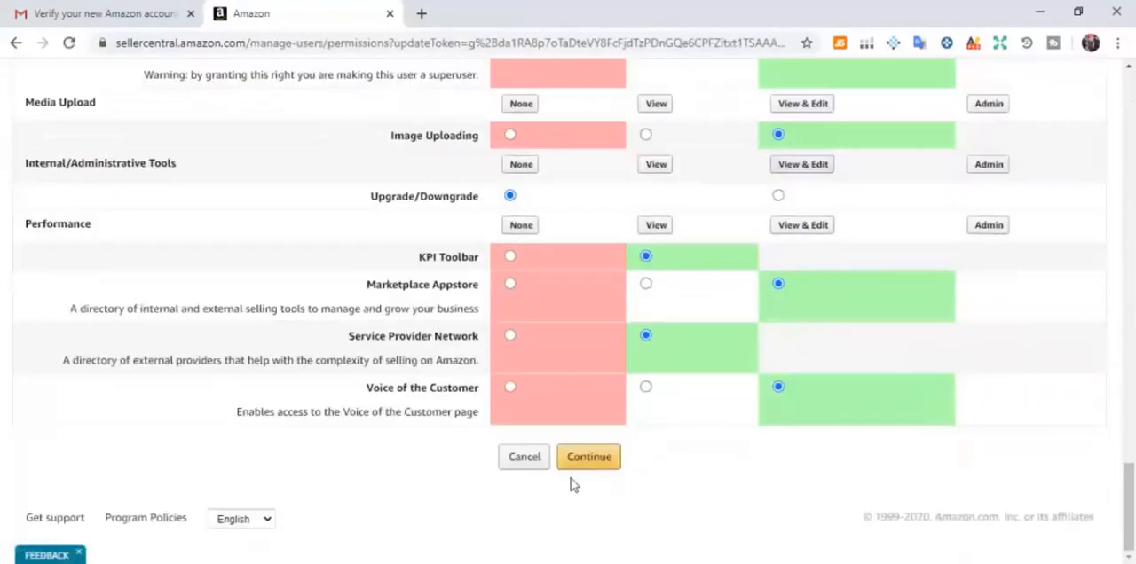
pyautogui.click(603, 468)
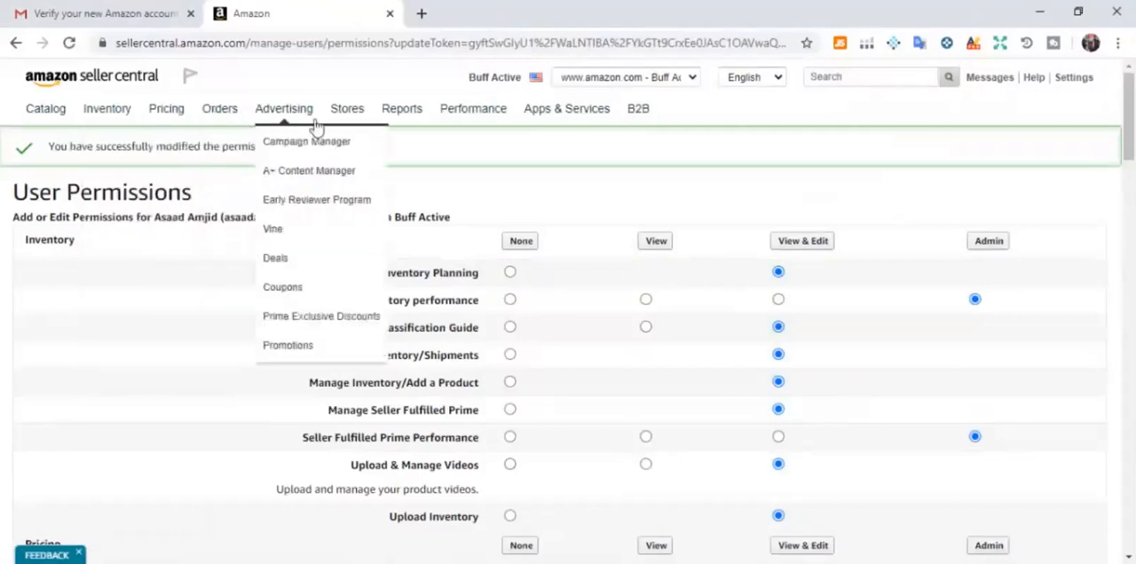
# Examine the Inventory, Orders, Advertising and Performance navigation options in Seller Central
pyautogui.moveTo(101, 109)
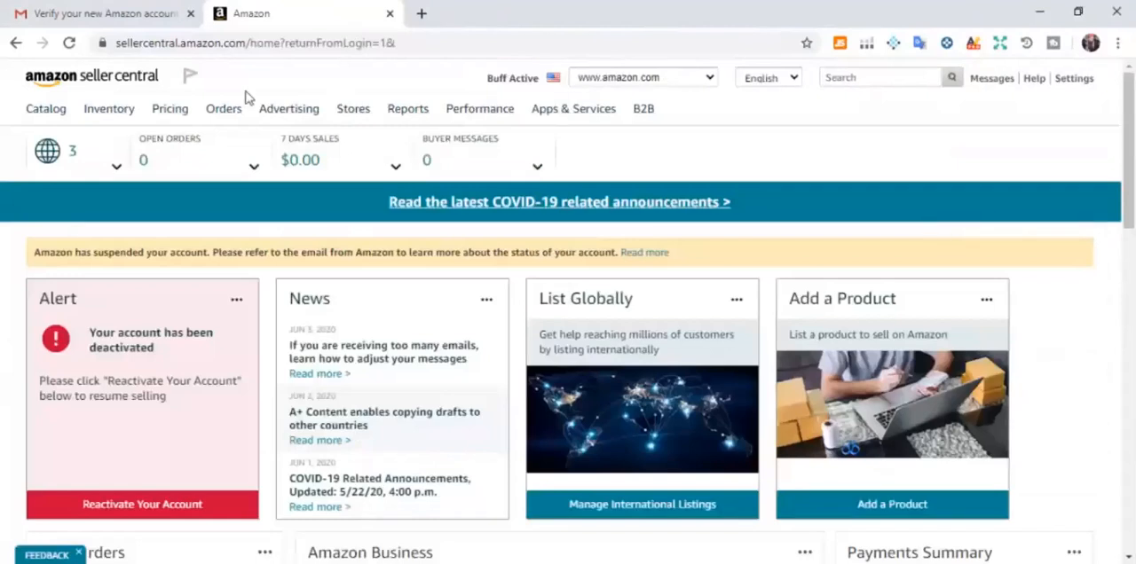
pyautogui.moveTo(224, 116)
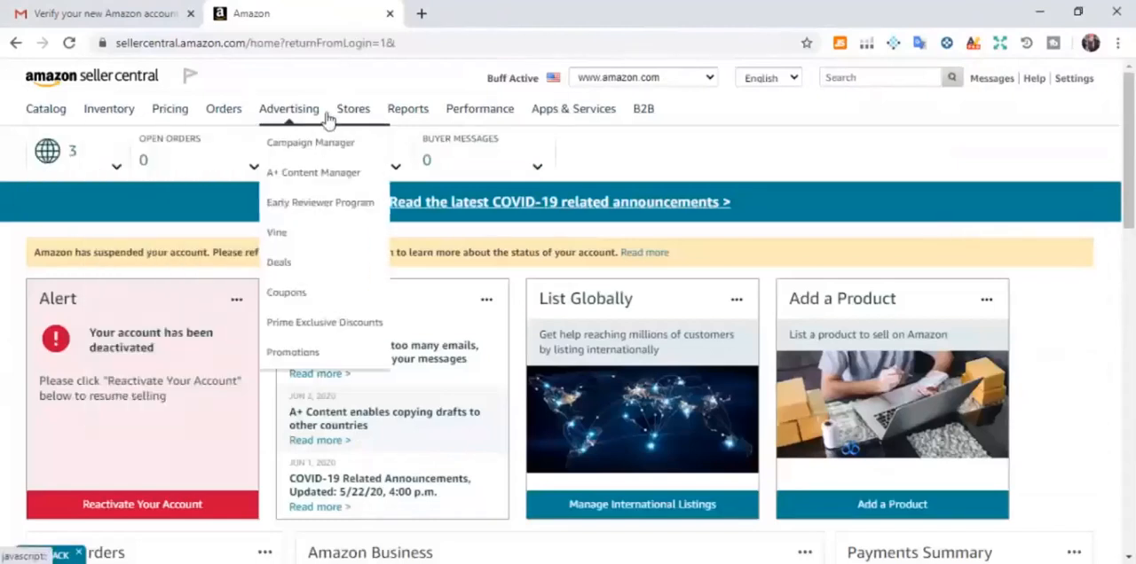
pyautogui.moveTo(503, 123)
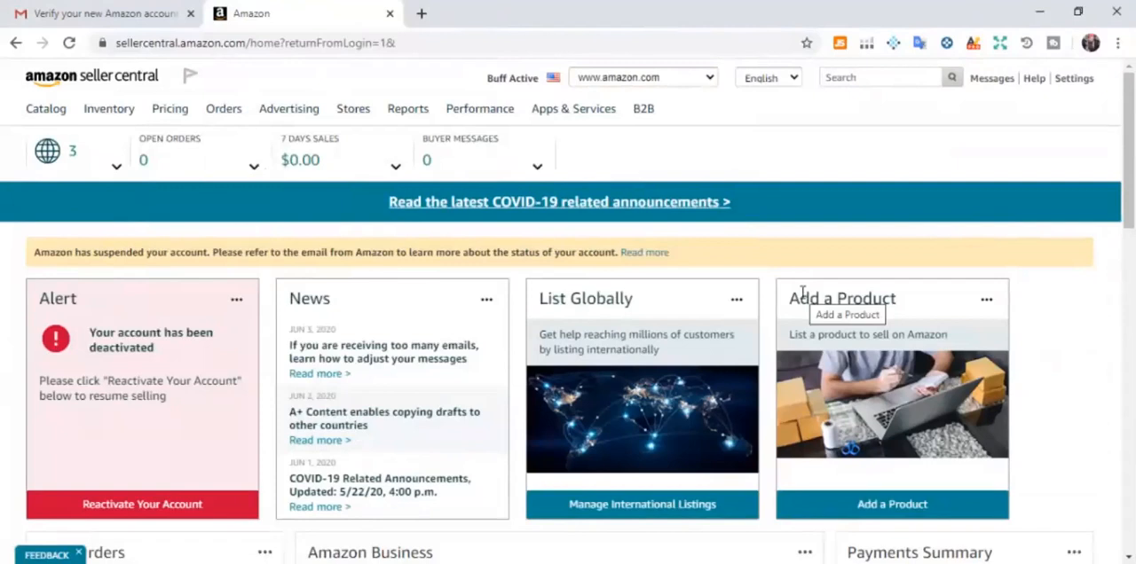
# Switch to Gmail, check the invited user's inbox, and reopen the "Verify your new Amazon account" email
pyautogui.click(87, 13)
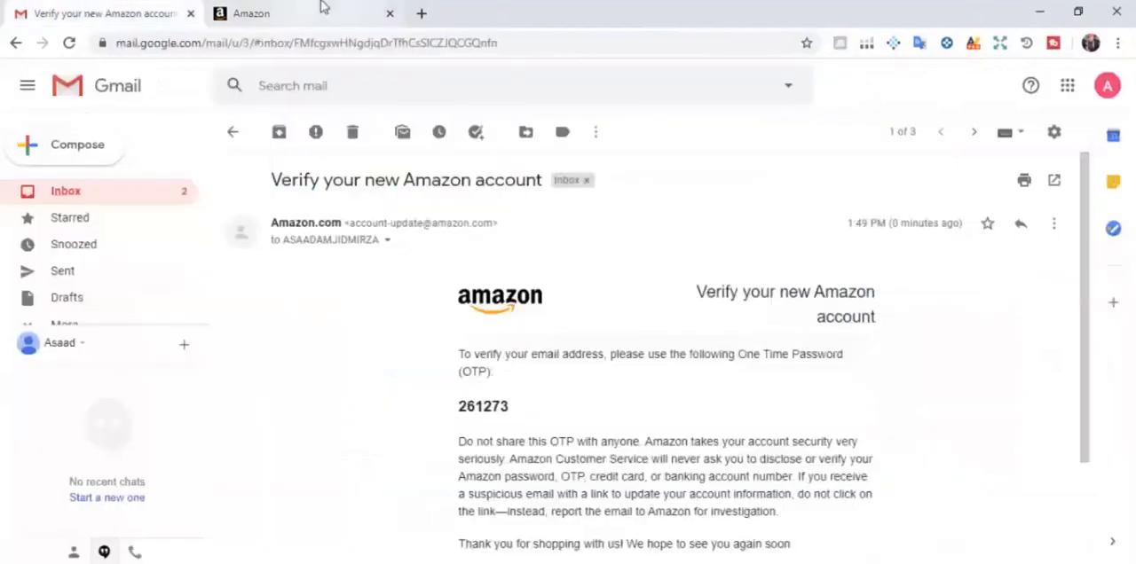
pyautogui.click(80, 197)
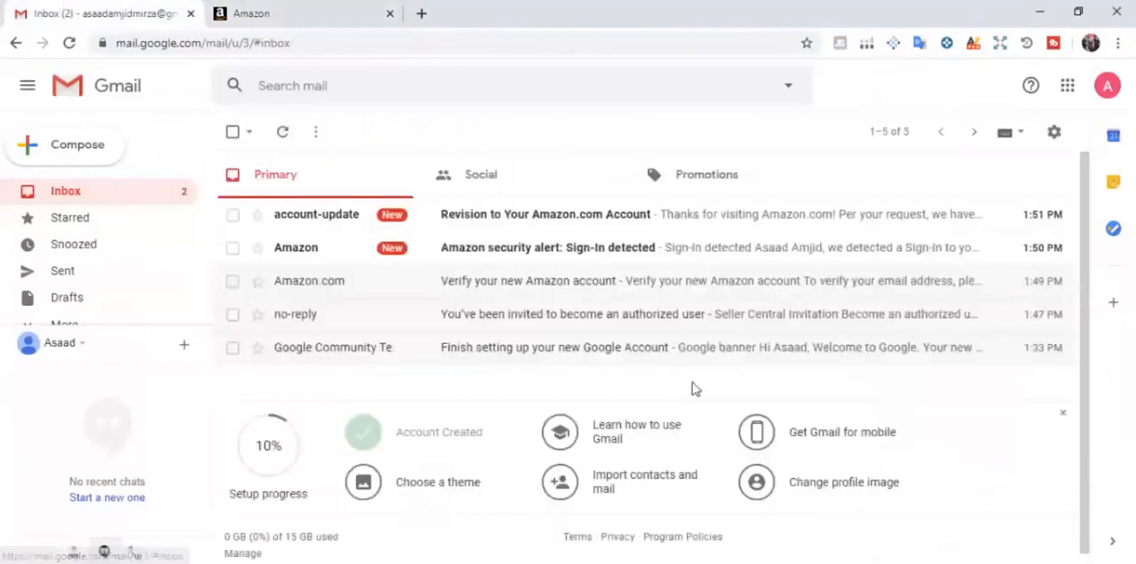
pyautogui.click(484, 288)
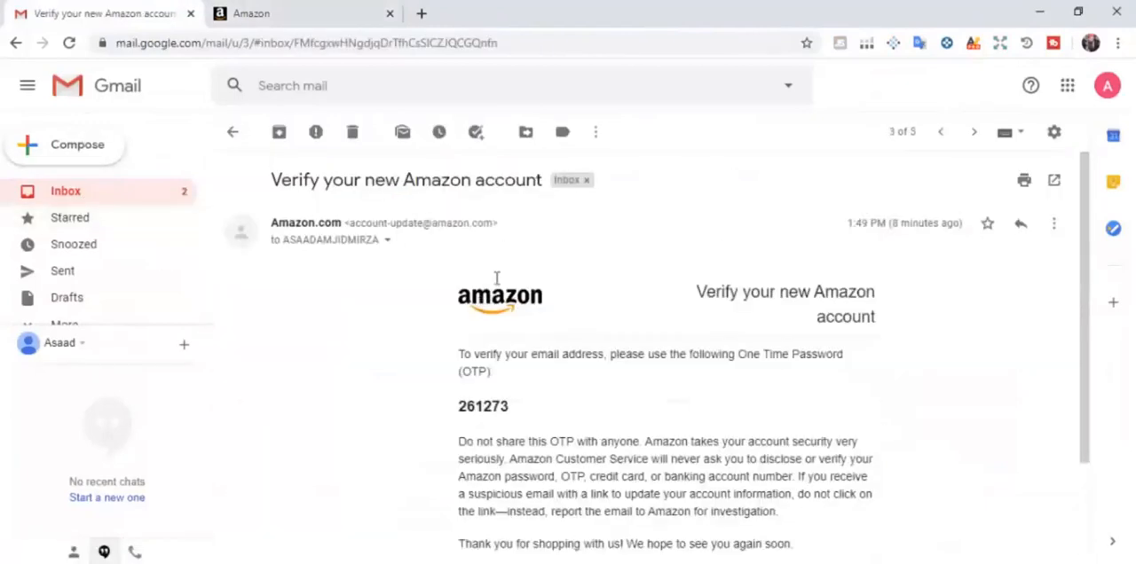
# Return to Seller Central and examine the marketplace choices available beside the Buff Active store name
pyautogui.click(275, 11)
pyautogui.moveTo(302, 110)
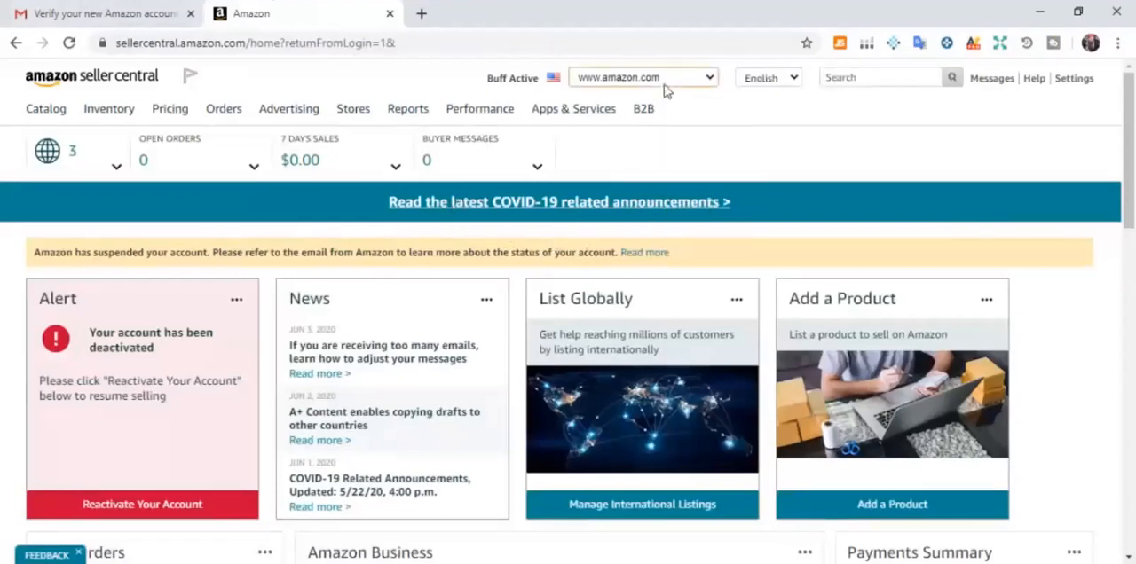
pyautogui.click(713, 79)
pyautogui.click(826, 134)
pyautogui.click(99, 11)
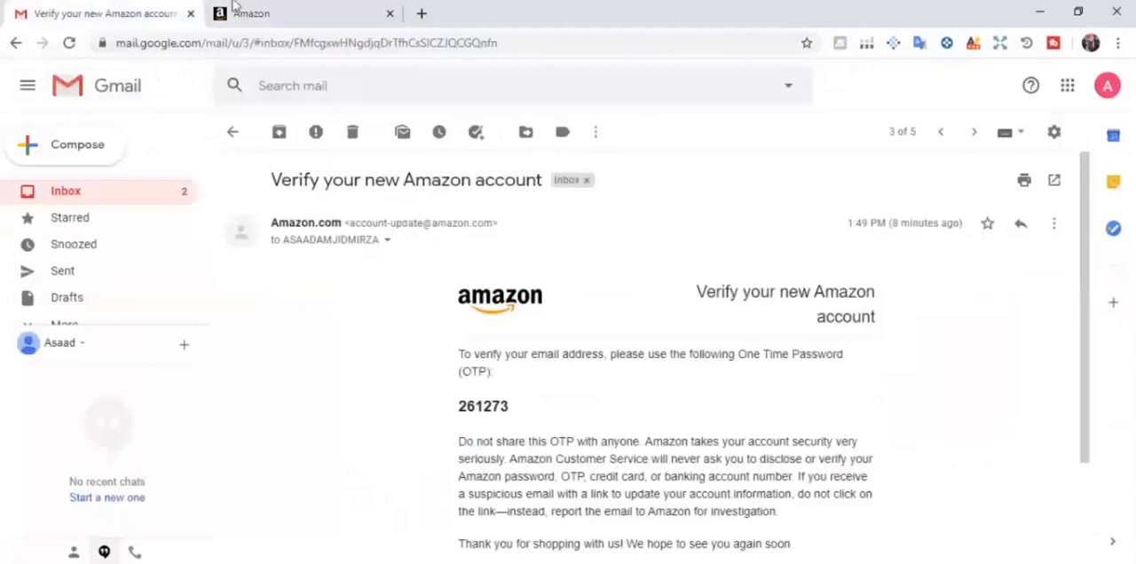
pyautogui.click(258, 12)
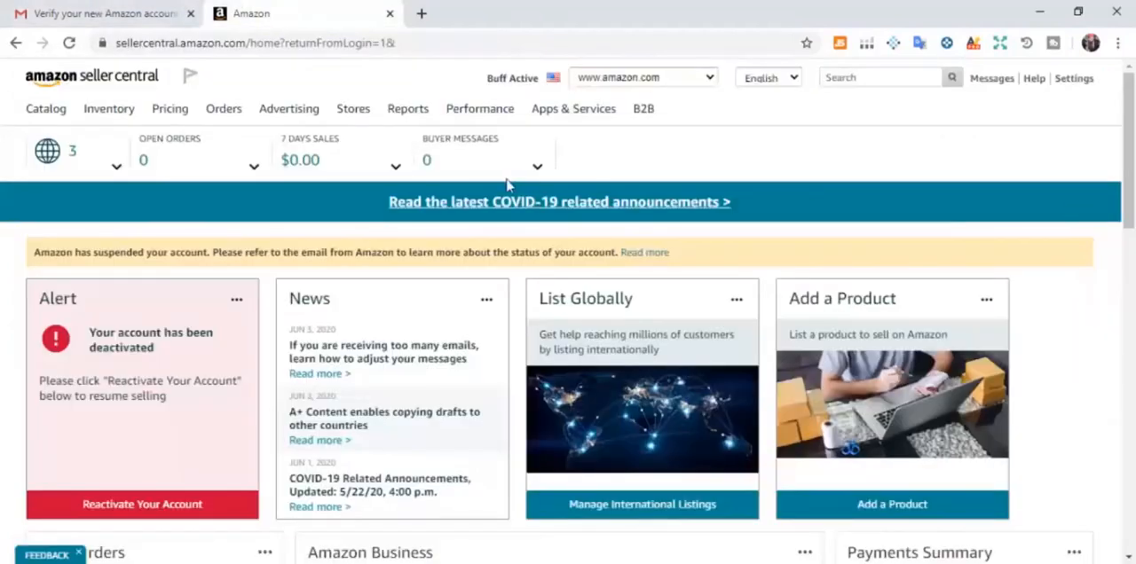